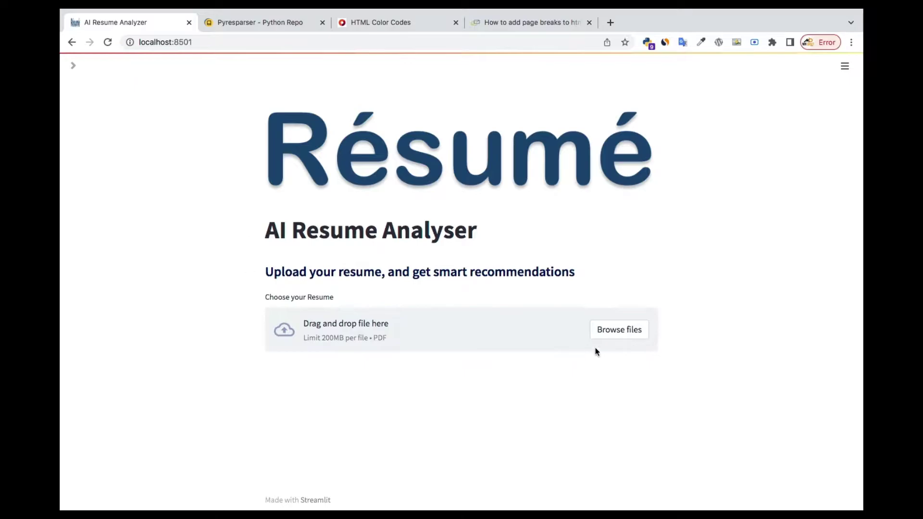
Attach resume 3.pdf from the Uploaded_Resumes folder for analysis.
{"action": "left_click", "coordinate": [615, 340]}
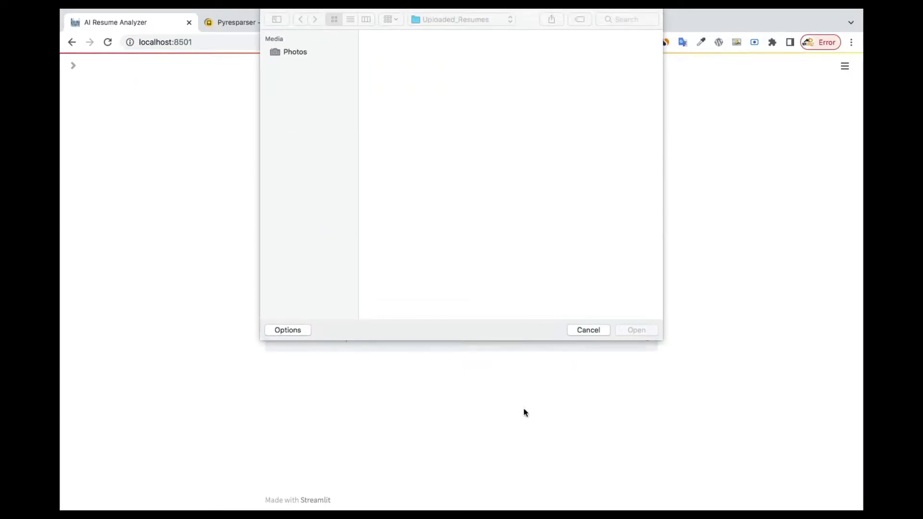
{"action": "left_click", "coordinate": [589, 330]}
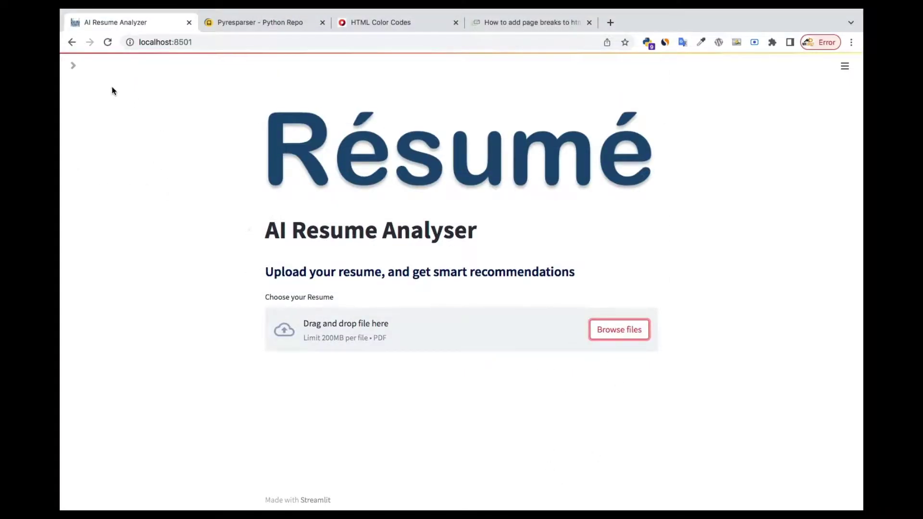
{"action": "left_click", "coordinate": [621, 330]}
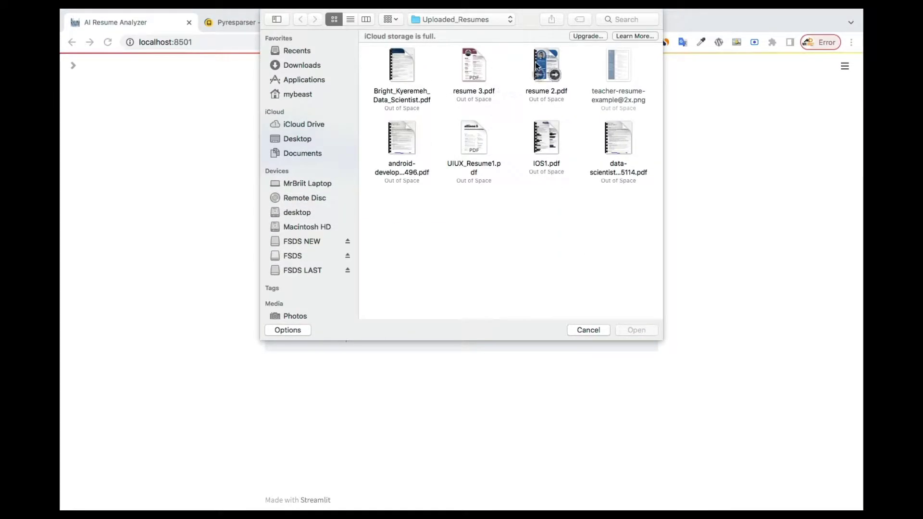
{"action": "left_click", "coordinate": [476, 65]}
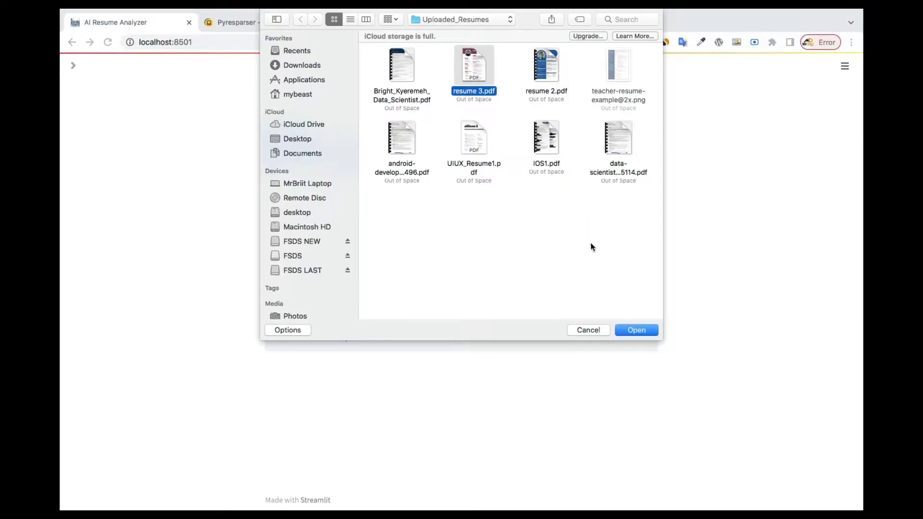
{"action": "left_click", "coordinate": [626, 330]}
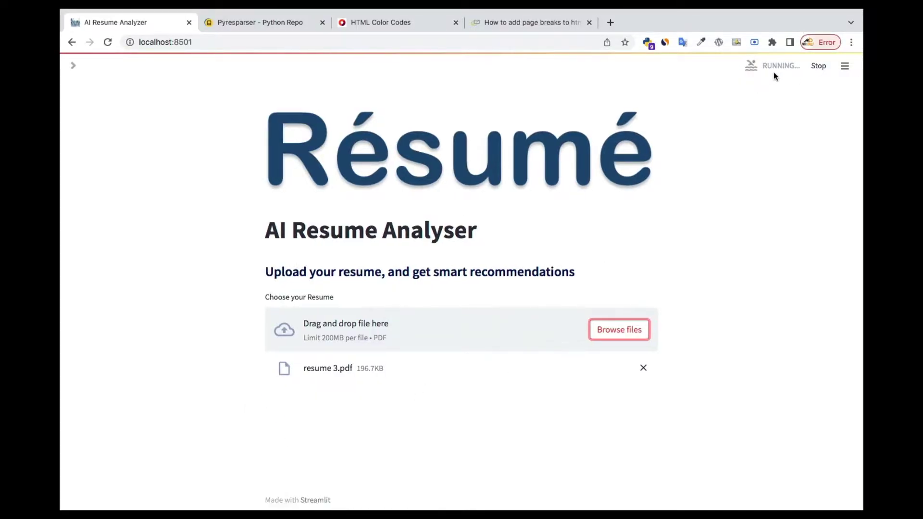
Scroll past the resume 3.pdf preview to its basic info, Fresher level, skills and tips.
{"action": "scroll", "coordinate": [649, 187], "scroll_direction": "down", "scroll_amount": 5}
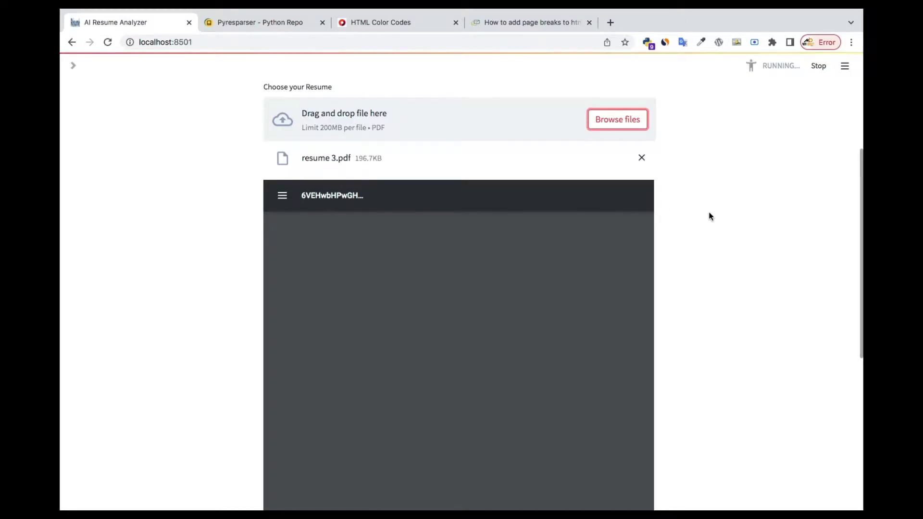
{"action": "scroll", "coordinate": [710, 216], "scroll_direction": "down", "scroll_amount": 2}
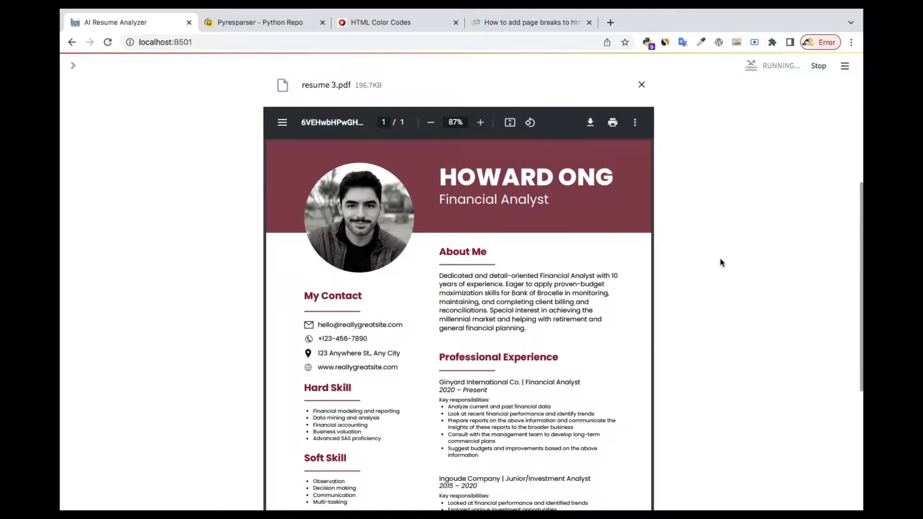
{"action": "scroll", "coordinate": [721, 262], "scroll_direction": "down", "scroll_amount": 5}
{"action": "scroll", "coordinate": [720, 262], "scroll_direction": "up", "scroll_amount": 6}
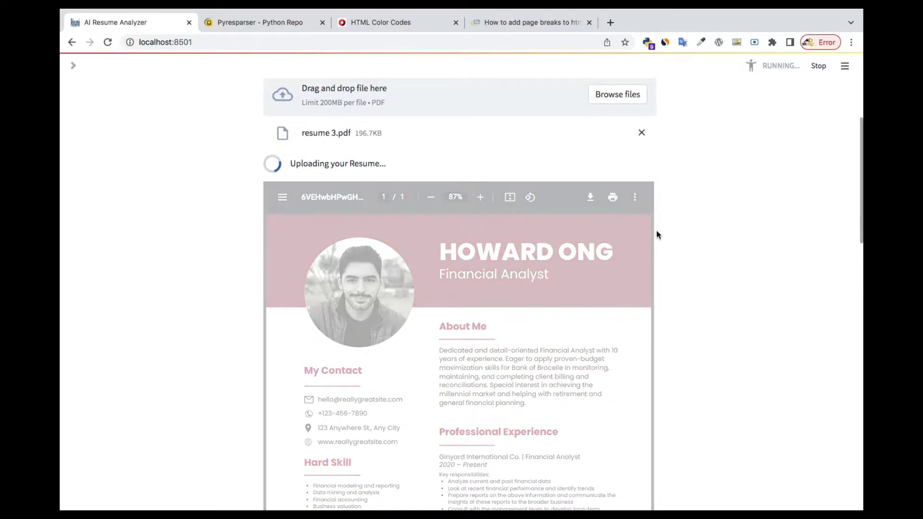
{"action": "scroll", "coordinate": [660, 237], "scroll_direction": "down", "scroll_amount": 2}
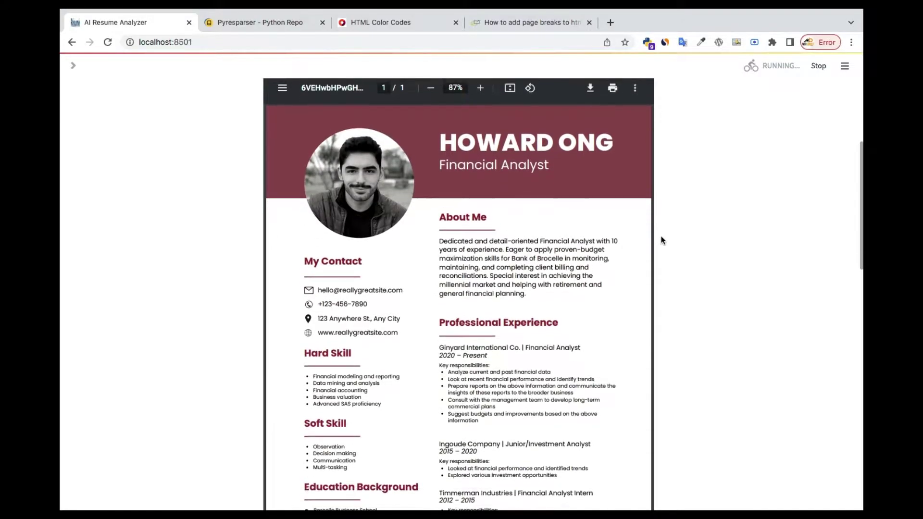
{"action": "scroll", "coordinate": [662, 240], "scroll_direction": "down", "scroll_amount": 15}
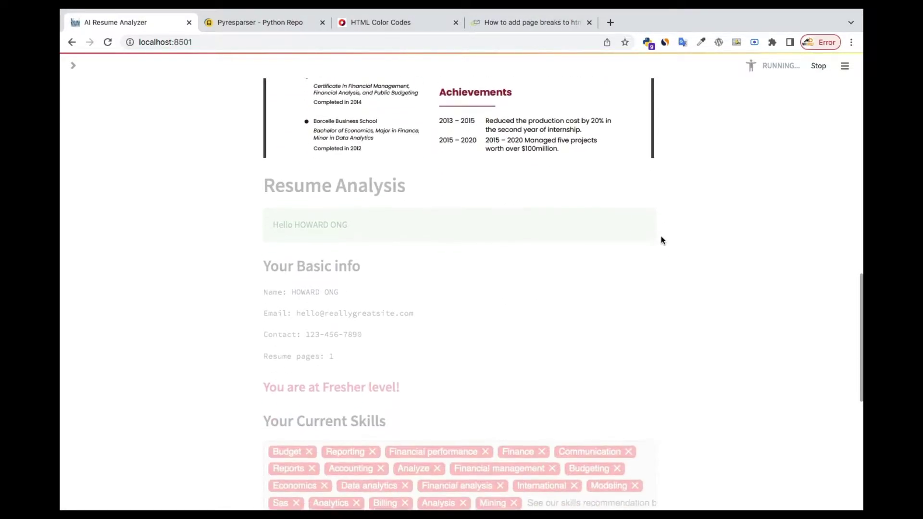
{"action": "scroll", "coordinate": [661, 241], "scroll_direction": "down", "scroll_amount": 3}
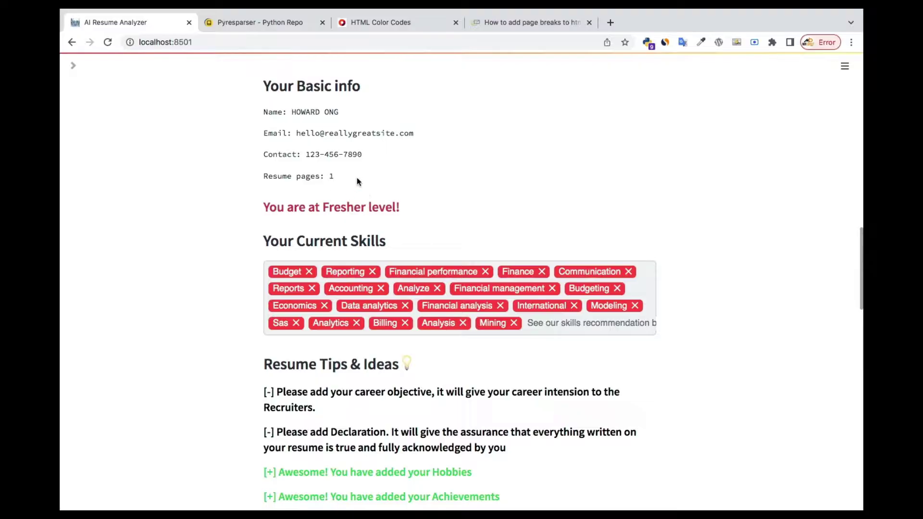
{"action": "scroll", "coordinate": [462, 189], "scroll_direction": "up", "scroll_amount": 10}
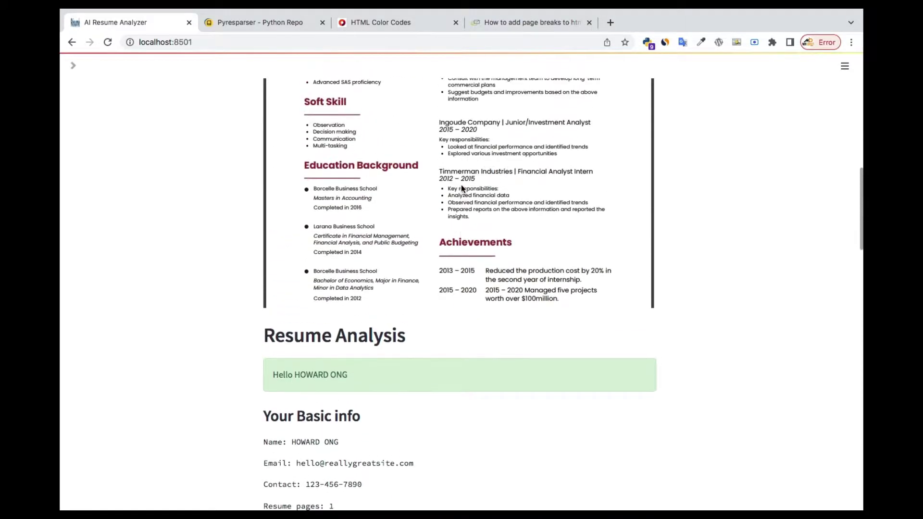
{"action": "scroll", "coordinate": [461, 188], "scroll_direction": "up", "scroll_amount": 5}
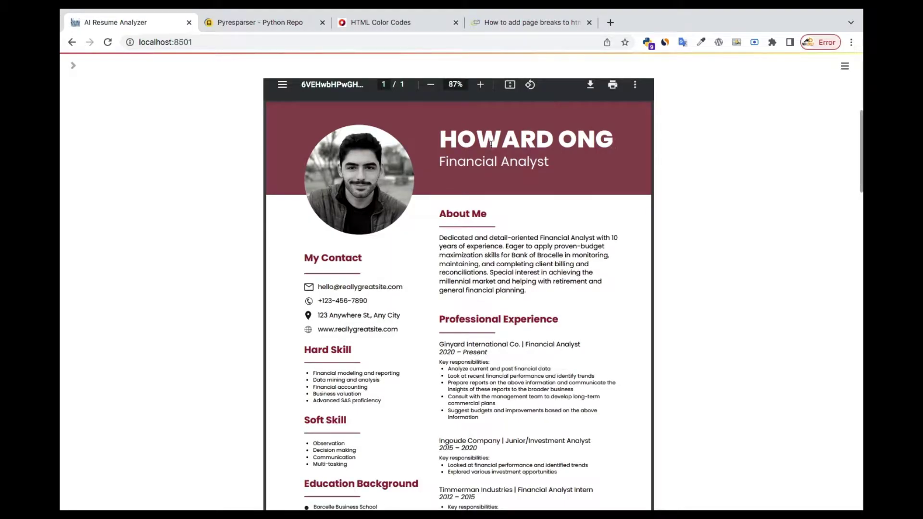
{"action": "scroll", "coordinate": [376, 297], "scroll_direction": "down", "scroll_amount": 1}
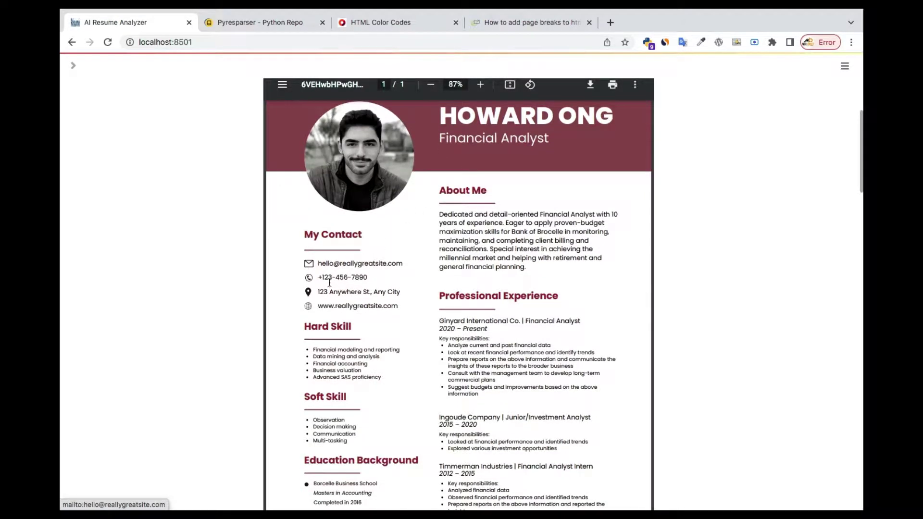
{"action": "scroll", "coordinate": [332, 293], "scroll_direction": "down", "scroll_amount": 10}
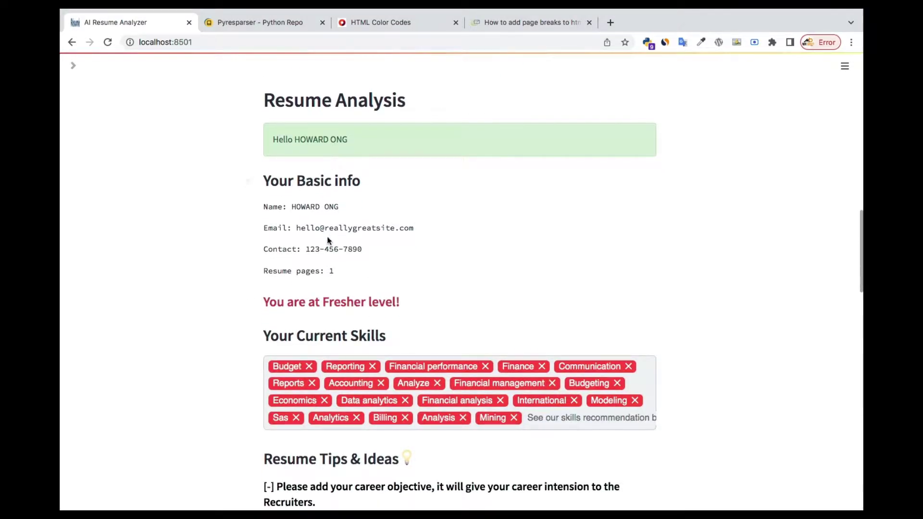
{"action": "scroll", "coordinate": [330, 239], "scroll_direction": "down", "scroll_amount": 3}
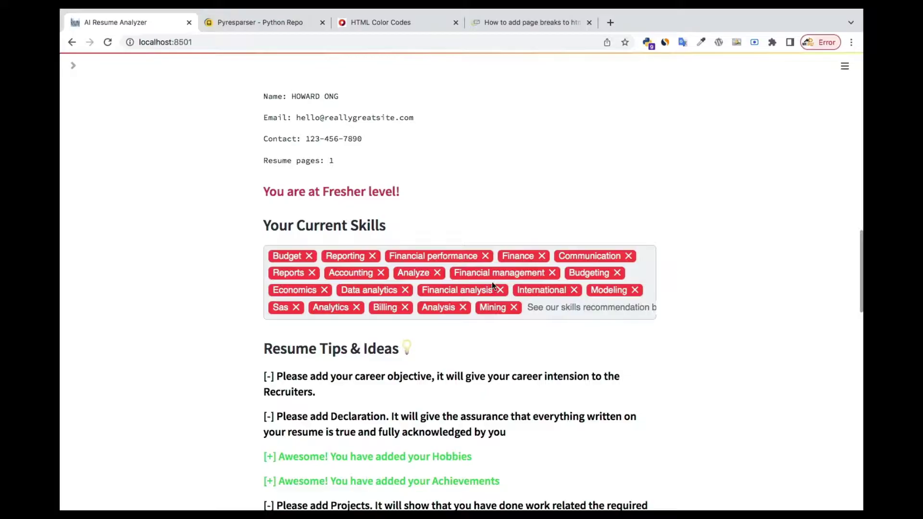
{"action": "scroll", "coordinate": [421, 362], "scroll_direction": "down", "scroll_amount": 5}
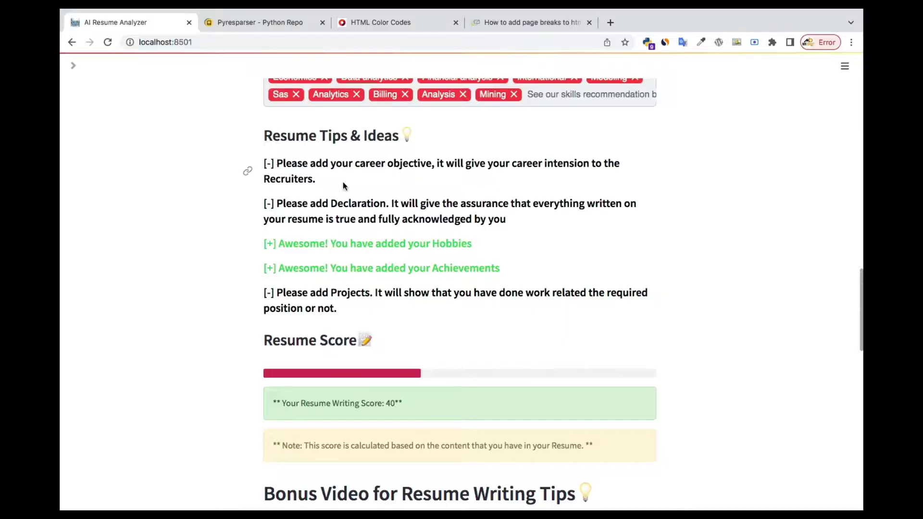
{"action": "scroll", "coordinate": [383, 263], "scroll_direction": "down", "scroll_amount": 3}
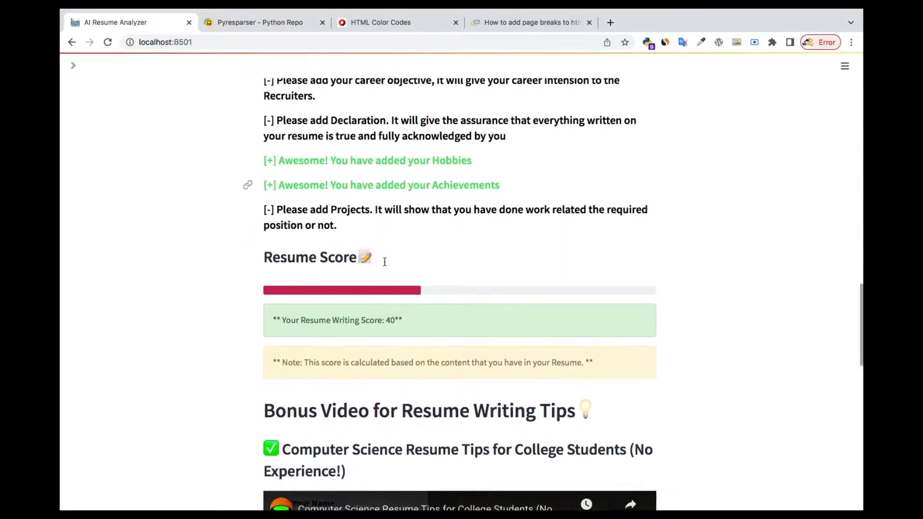
{"action": "scroll", "coordinate": [384, 262], "scroll_direction": "down", "scroll_amount": 5}
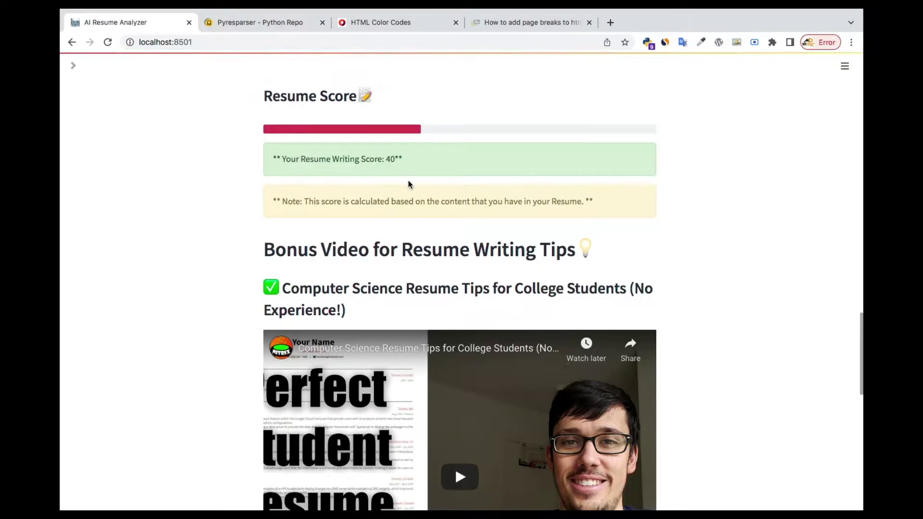
{"action": "scroll", "coordinate": [409, 184], "scroll_direction": "up", "scroll_amount": 10}
Scroll down to the bonus tip videos, then back up to the top of the page.
{"action": "mouse_move", "coordinate": [333, 11]}
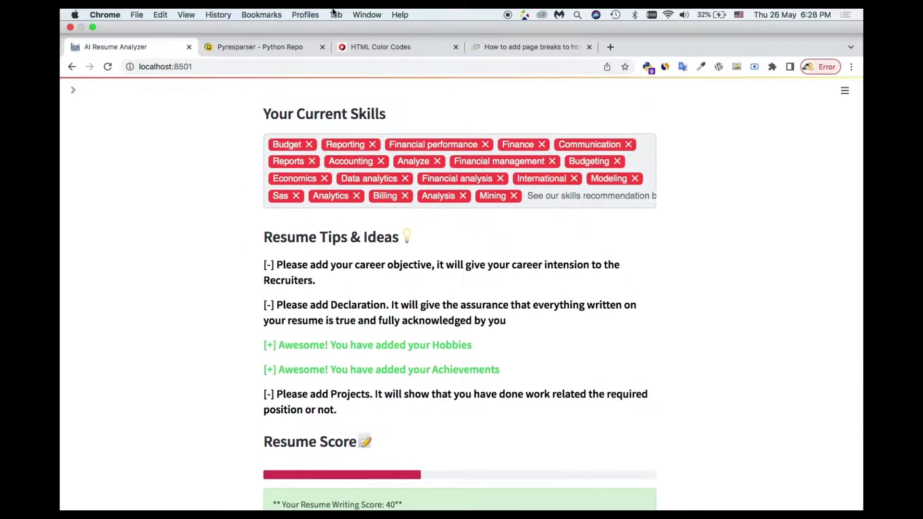
{"action": "scroll", "coordinate": [461, 211], "scroll_direction": "up", "scroll_amount": 12}
{"action": "scroll", "coordinate": [461, 211], "scroll_direction": "down", "scroll_amount": 20}
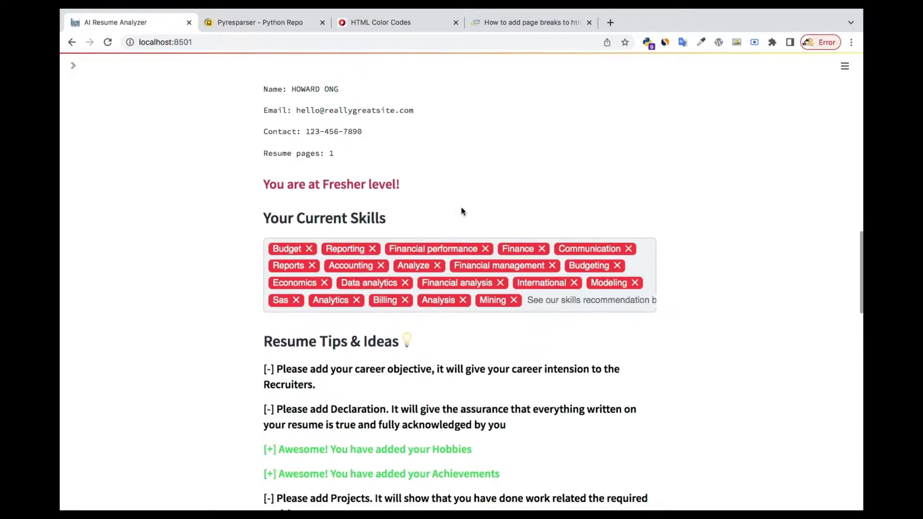
{"action": "scroll", "coordinate": [461, 210], "scroll_direction": "down", "scroll_amount": 5}
{"action": "scroll", "coordinate": [461, 210], "scroll_direction": "up", "scroll_amount": 5}
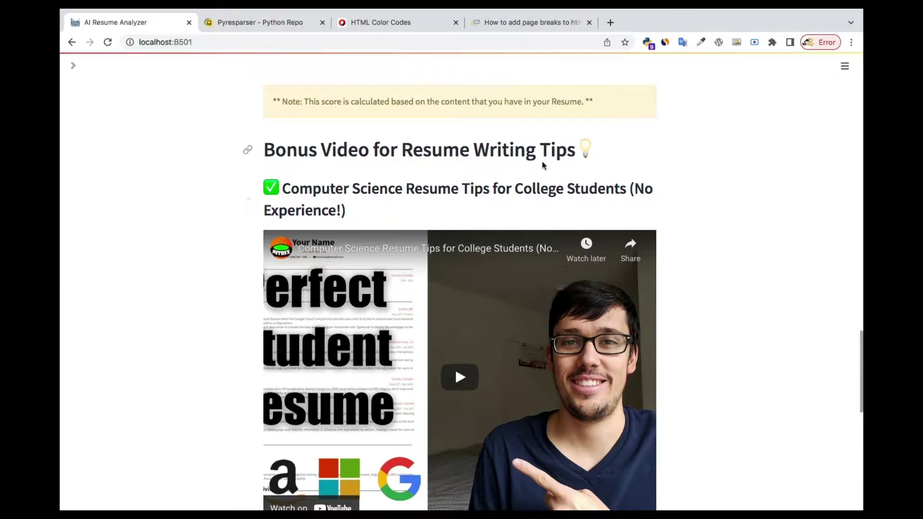
{"action": "scroll", "coordinate": [550, 271], "scroll_direction": "down", "scroll_amount": 3}
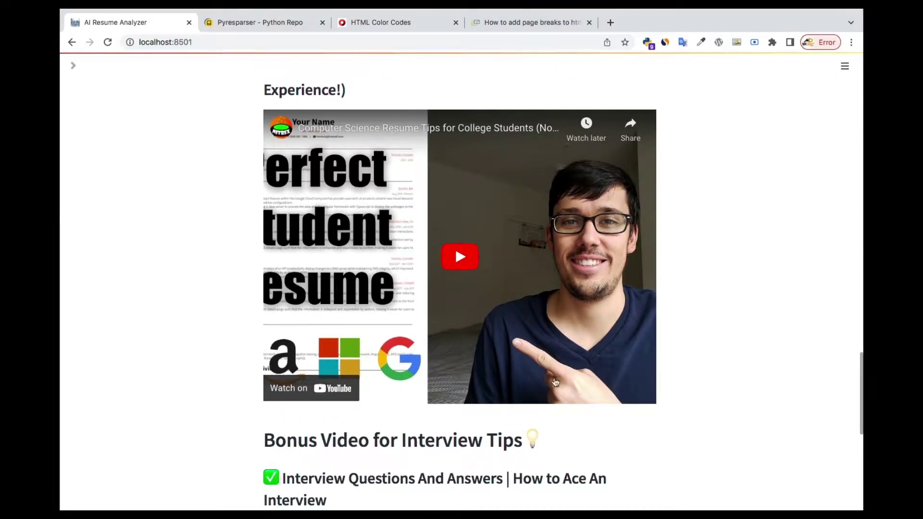
{"action": "scroll", "coordinate": [555, 382], "scroll_direction": "down", "scroll_amount": 9}
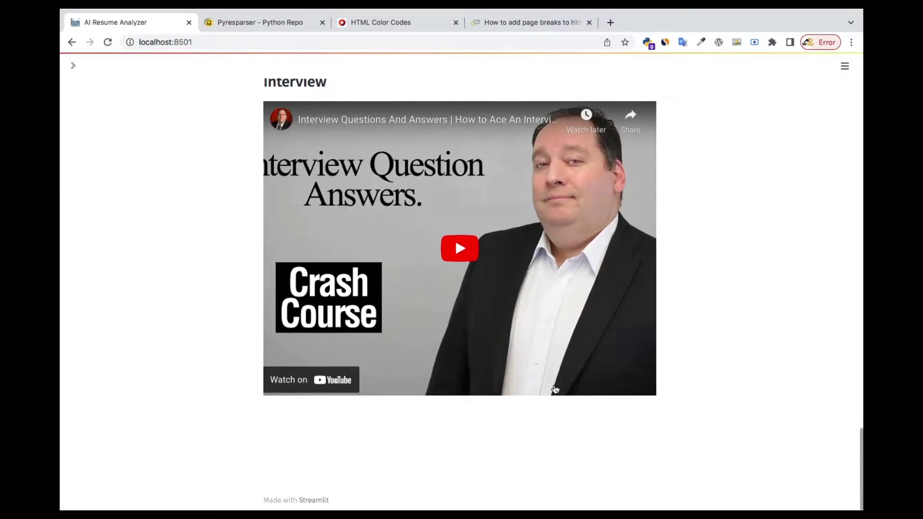
{"action": "scroll", "coordinate": [555, 390], "scroll_direction": "up", "scroll_amount": 2}
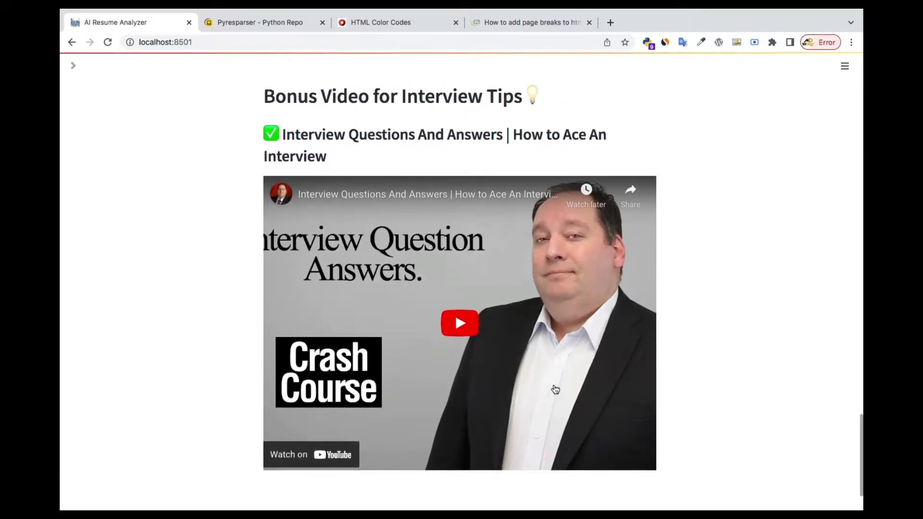
{"action": "scroll", "coordinate": [555, 390], "scroll_direction": "up", "scroll_amount": 15}
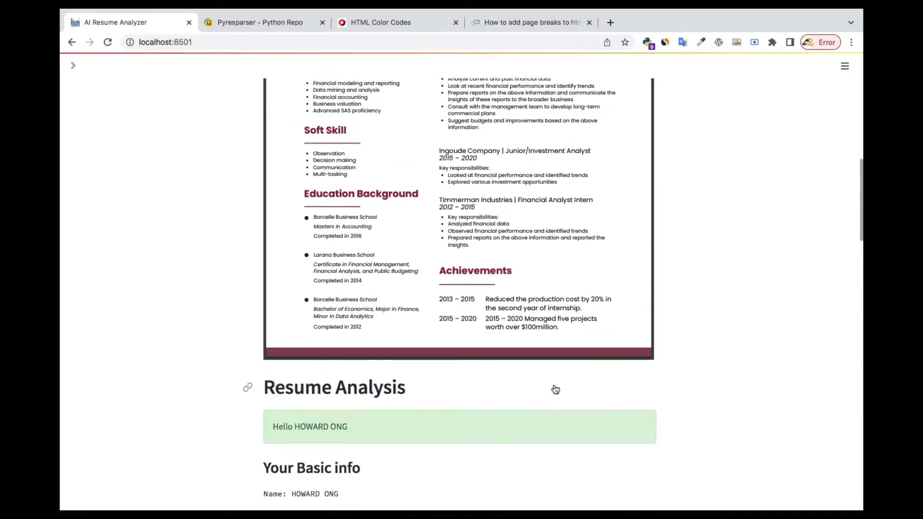
{"action": "scroll", "coordinate": [556, 389], "scroll_direction": "up", "scroll_amount": 10}
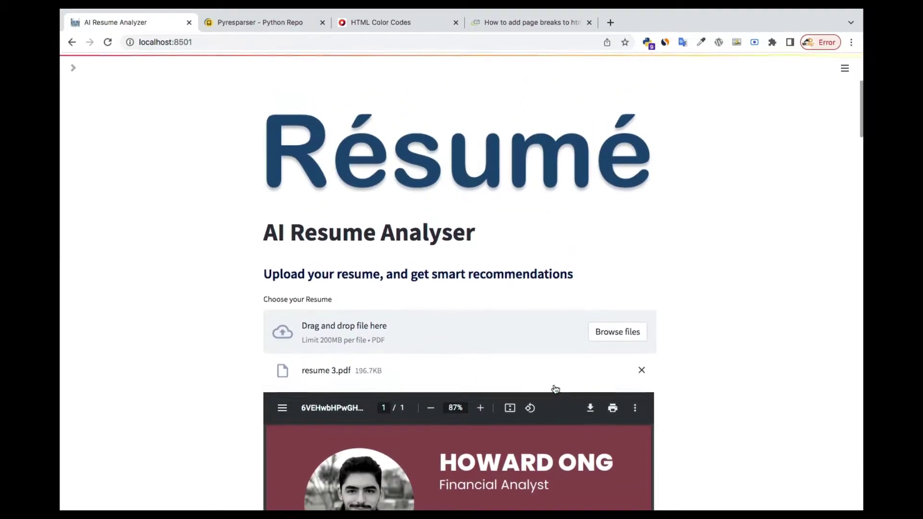
Expand the sidebar and switch Choose User to Admin, then back to User.
{"action": "left_click", "coordinate": [73, 68]}
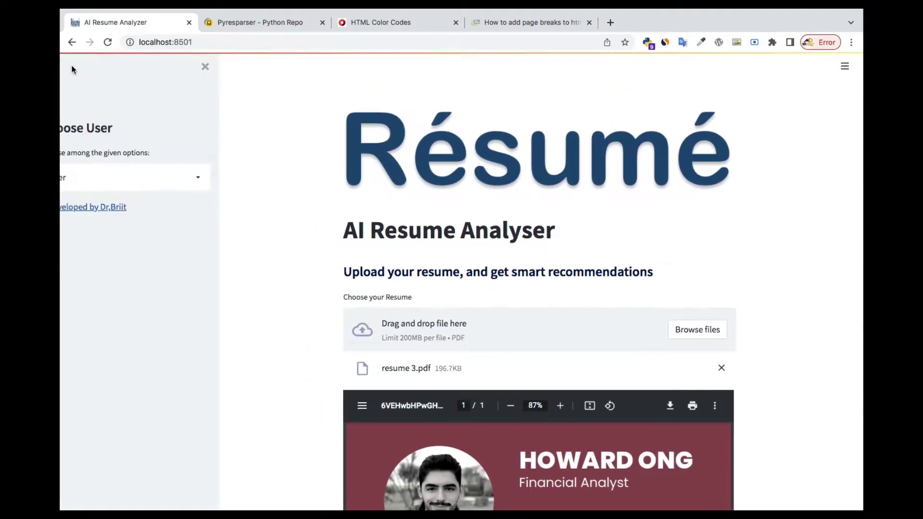
{"action": "left_click", "coordinate": [153, 187]}
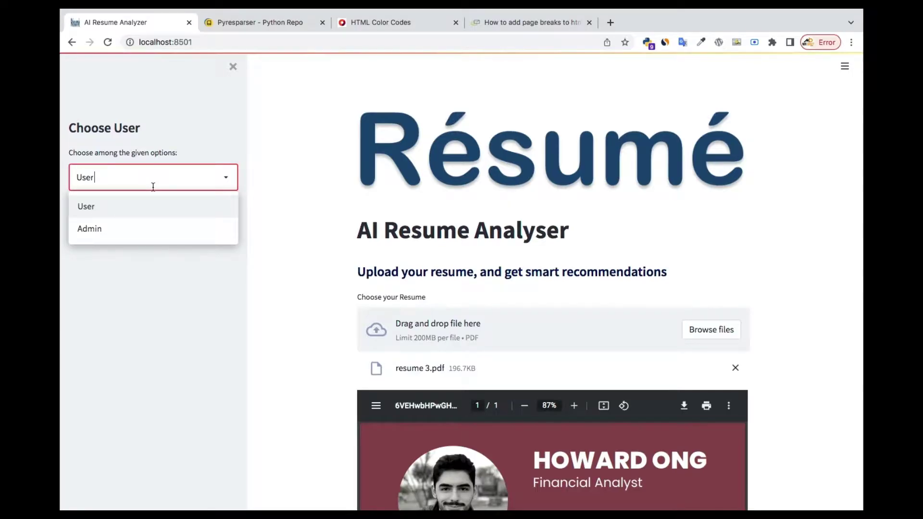
{"action": "left_click", "coordinate": [103, 224]}
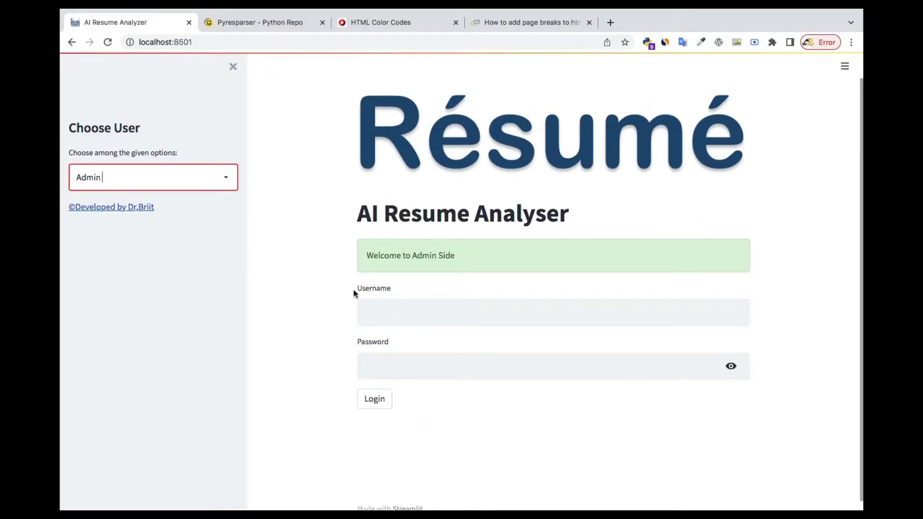
{"action": "left_click", "coordinate": [208, 185]}
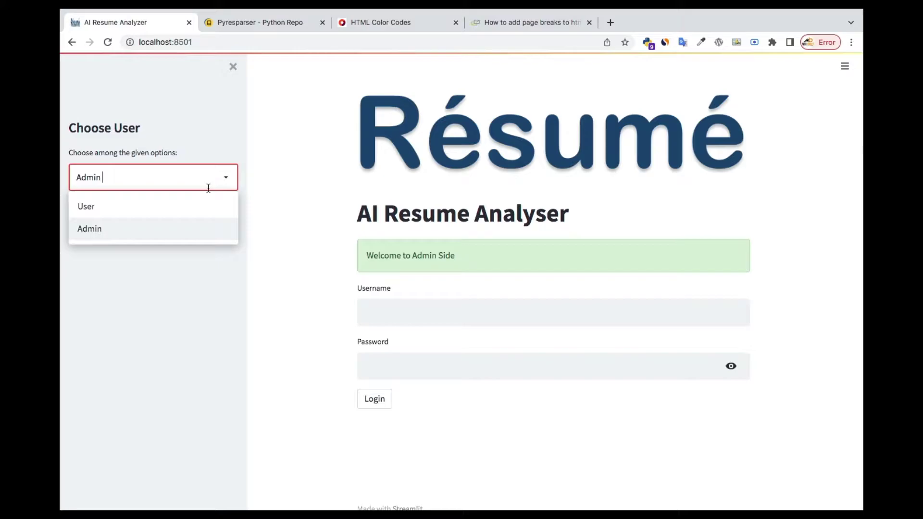
{"action": "left_click", "coordinate": [90, 199]}
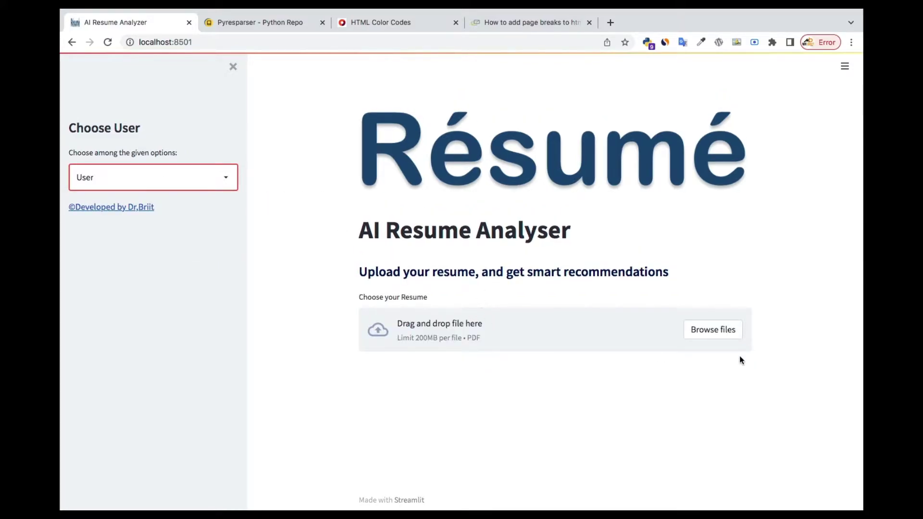
Upload the data scientist resume PDF from the Uploaded_Resumes folder.
{"action": "left_click", "coordinate": [719, 330]}
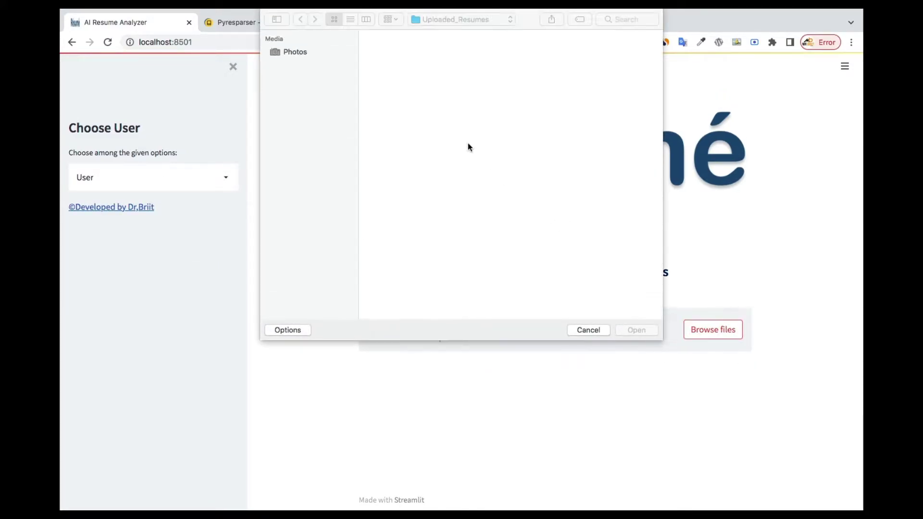
{"action": "left_click", "coordinate": [476, 58]}
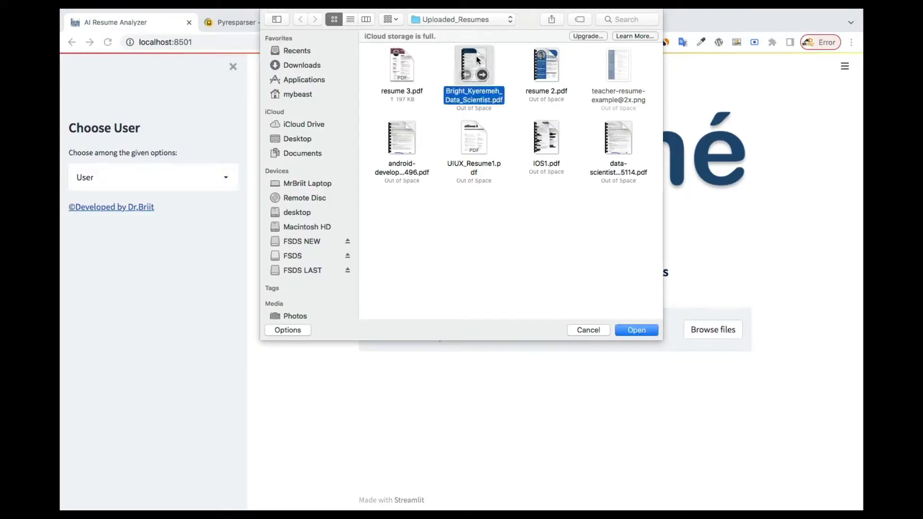
{"action": "left_click", "coordinate": [637, 330]}
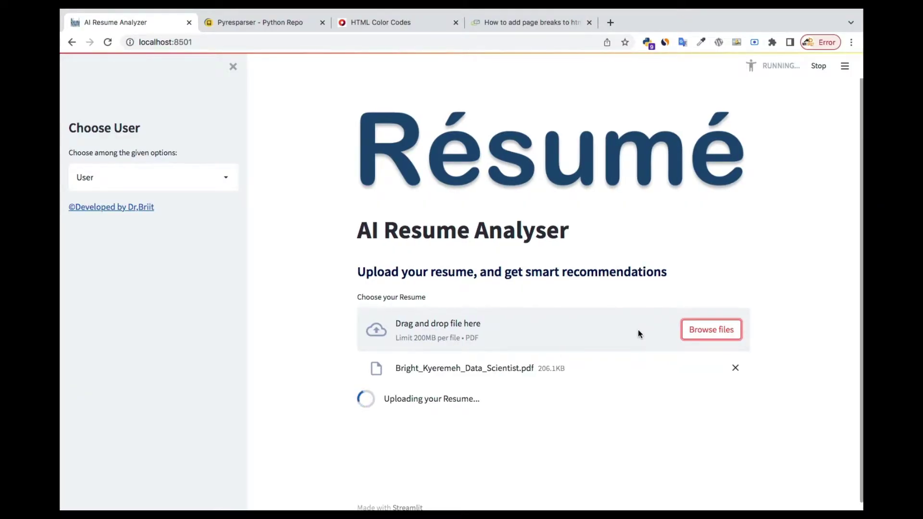
Scroll through the 3-page preview down to the basic info and extracted skills.
{"action": "scroll", "coordinate": [639, 330], "scroll_direction": "down", "scroll_amount": 6}
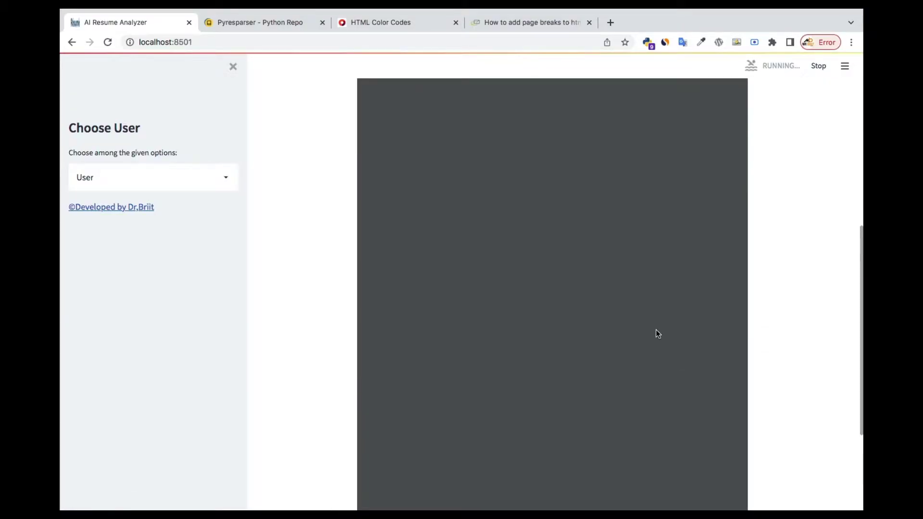
{"action": "scroll", "coordinate": [792, 256], "scroll_direction": "up", "scroll_amount": 5}
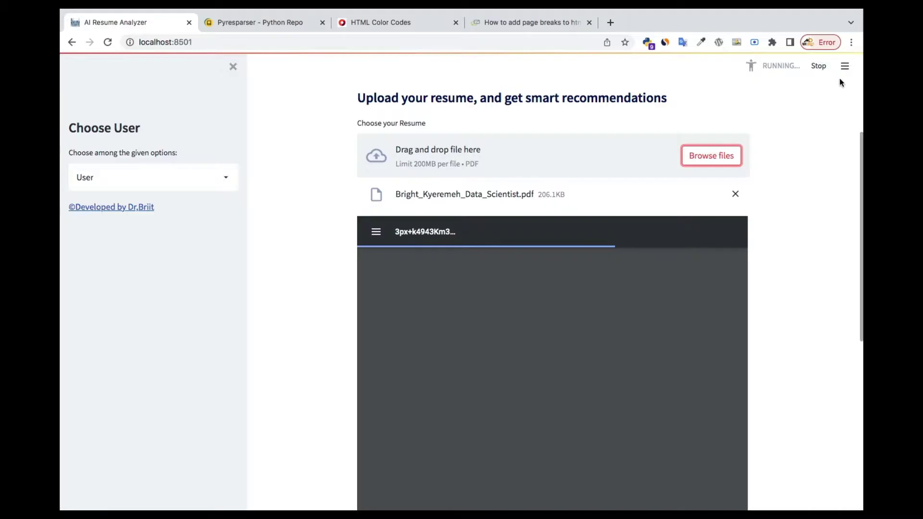
{"action": "scroll", "coordinate": [781, 310], "scroll_direction": "down", "scroll_amount": 5}
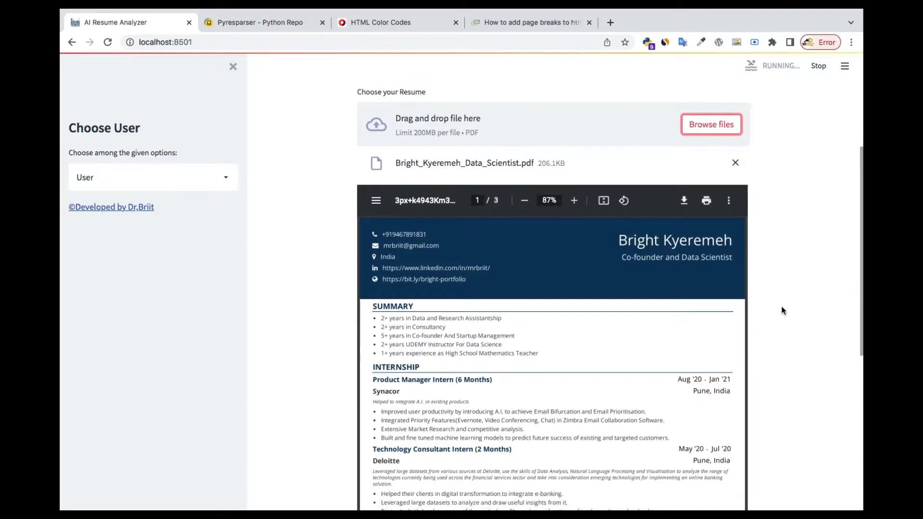
{"action": "scroll", "coordinate": [782, 310], "scroll_direction": "down", "scroll_amount": 3}
{"action": "scroll", "coordinate": [480, 263], "scroll_direction": "down", "scroll_amount": 5}
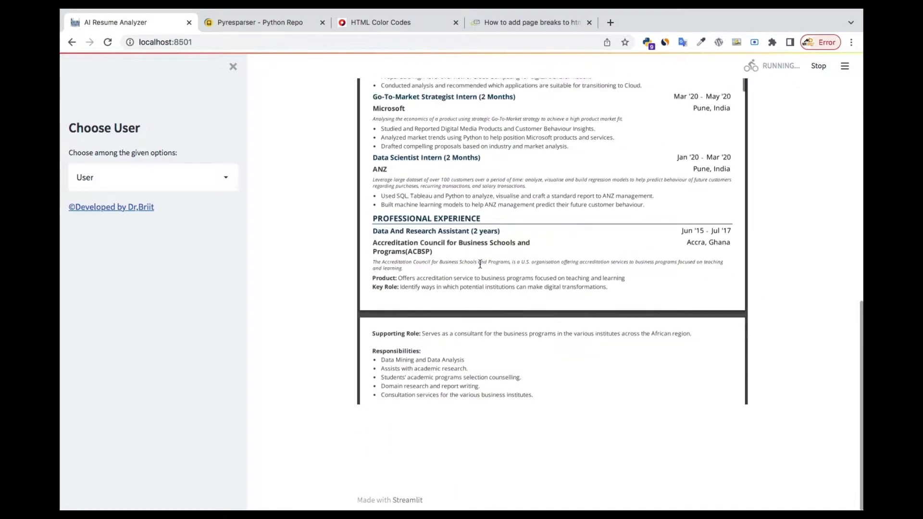
{"action": "scroll", "coordinate": [480, 264], "scroll_direction": "down", "scroll_amount": 10}
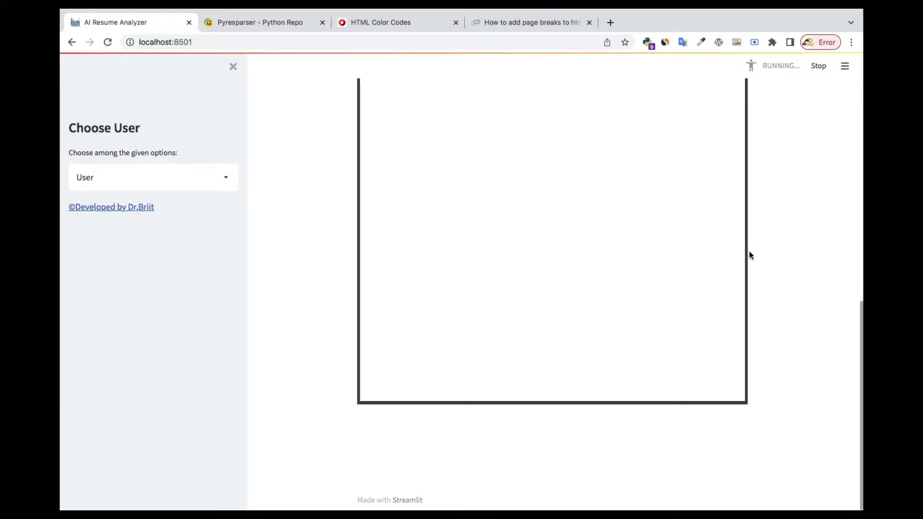
{"action": "scroll", "coordinate": [781, 215], "scroll_direction": "down", "scroll_amount": 7}
{"action": "scroll", "coordinate": [782, 216], "scroll_direction": "down", "scroll_amount": 1}
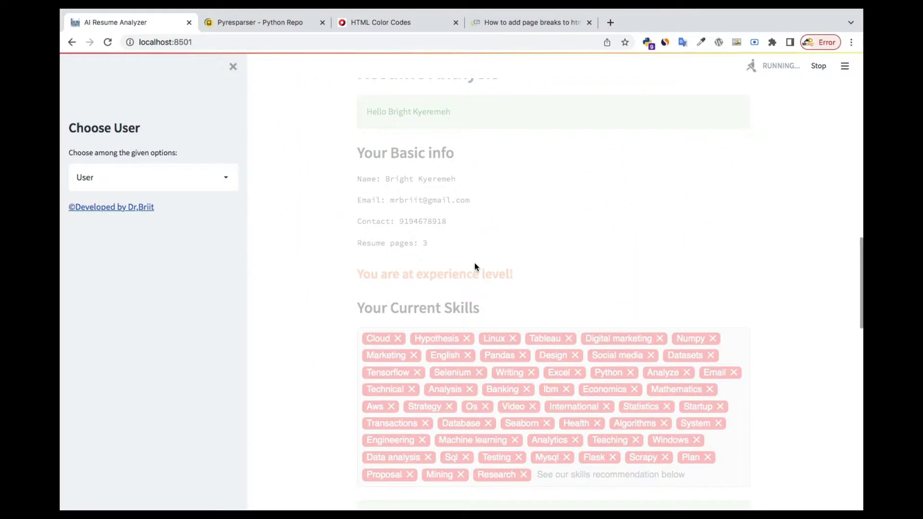
Highlight the green 'Our analysis says you are looking for Data Science Jobs' sentence.
{"action": "scroll", "coordinate": [587, 327], "scroll_direction": "down", "scroll_amount": 1}
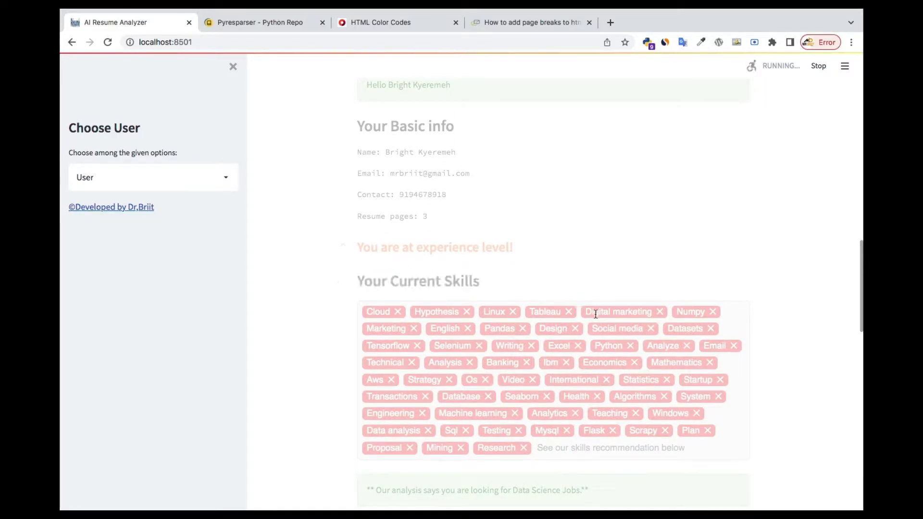
{"action": "scroll", "coordinate": [595, 314], "scroll_direction": "down", "scroll_amount": 4}
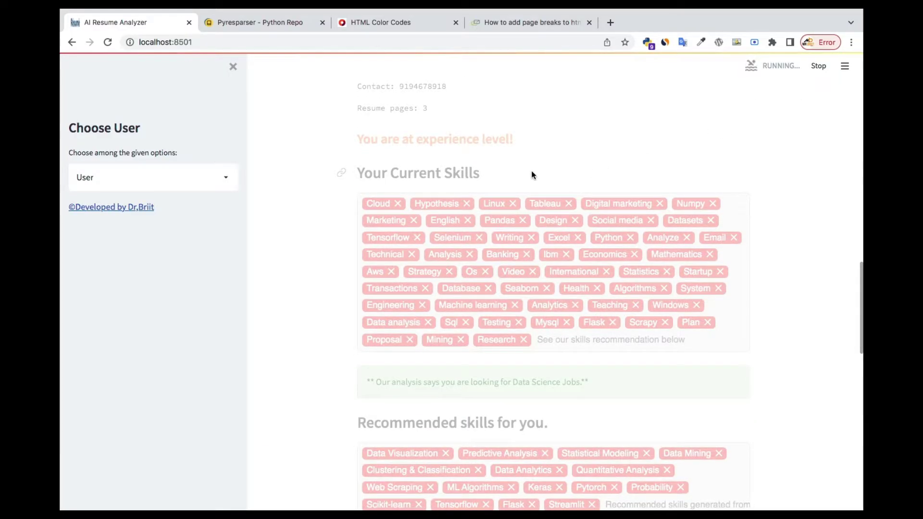
{"action": "scroll", "coordinate": [532, 173], "scroll_direction": "down", "scroll_amount": 1}
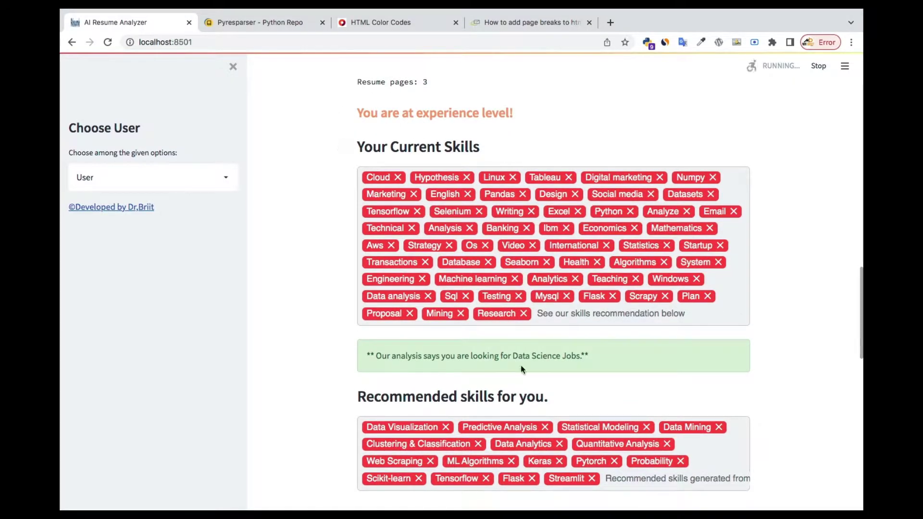
{"action": "scroll", "coordinate": [521, 366], "scroll_direction": "down", "scroll_amount": 3}
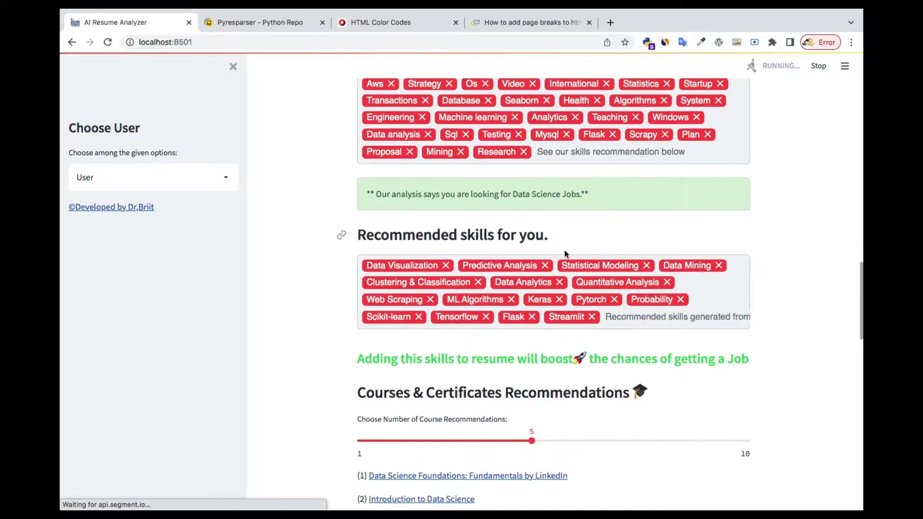
{"action": "scroll", "coordinate": [578, 260], "scroll_direction": "up", "scroll_amount": 5}
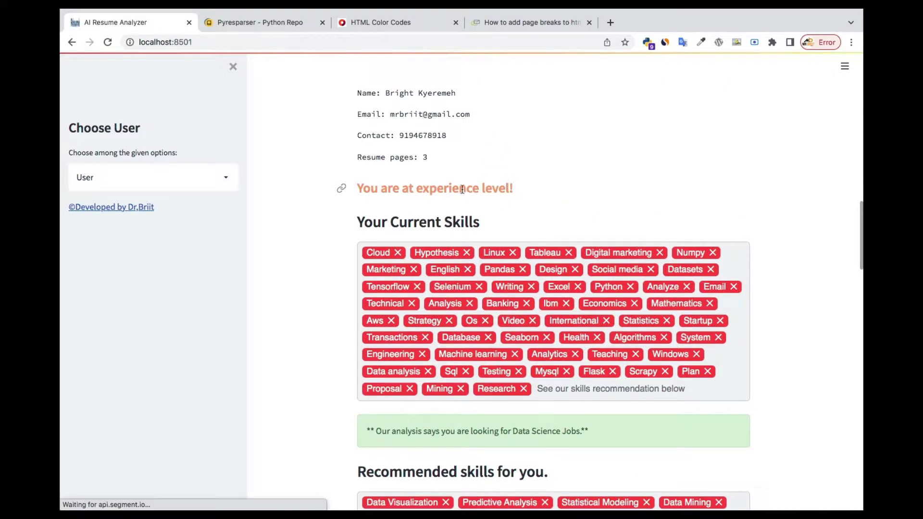
{"action": "scroll", "coordinate": [523, 276], "scroll_direction": "down", "scroll_amount": 8}
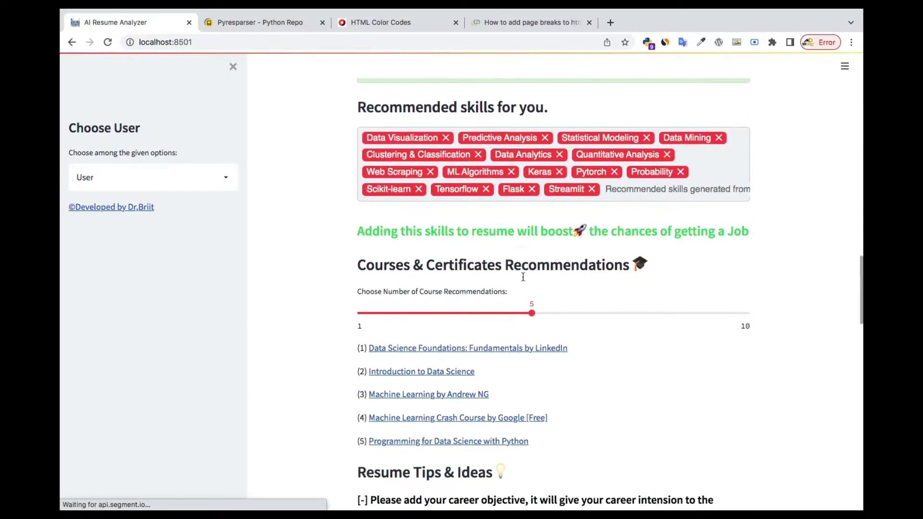
{"action": "scroll", "coordinate": [524, 277], "scroll_direction": "up", "scroll_amount": 1}
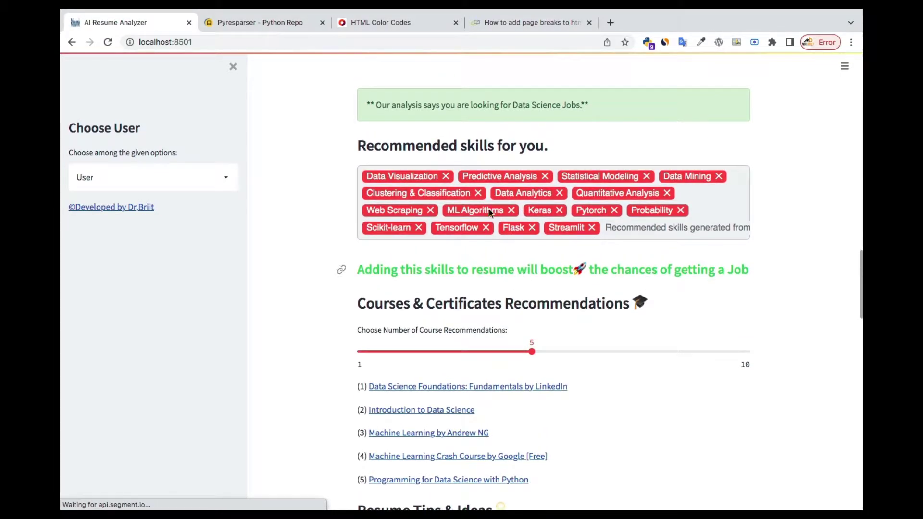
{"action": "scroll", "coordinate": [391, 249], "scroll_direction": "up", "scroll_amount": 3}
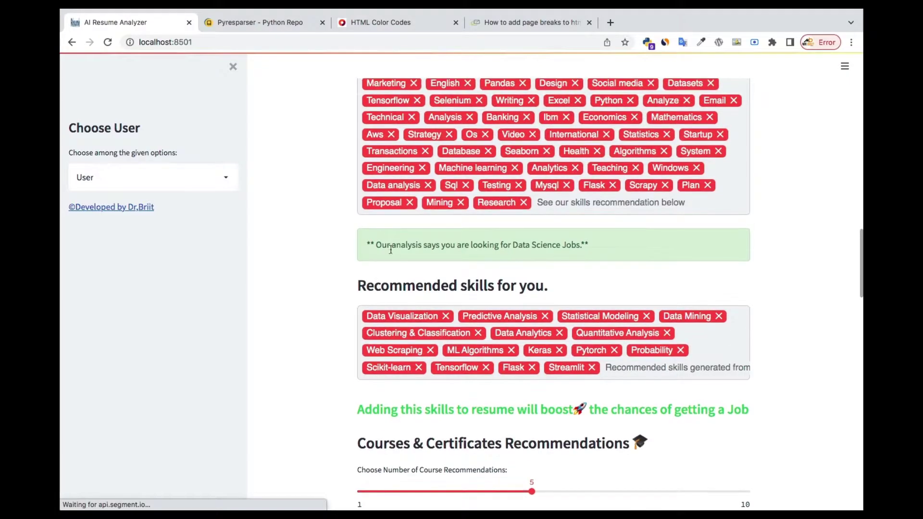
{"action": "left_click_drag", "start_coordinate": [378, 245], "coordinate": [584, 247]}
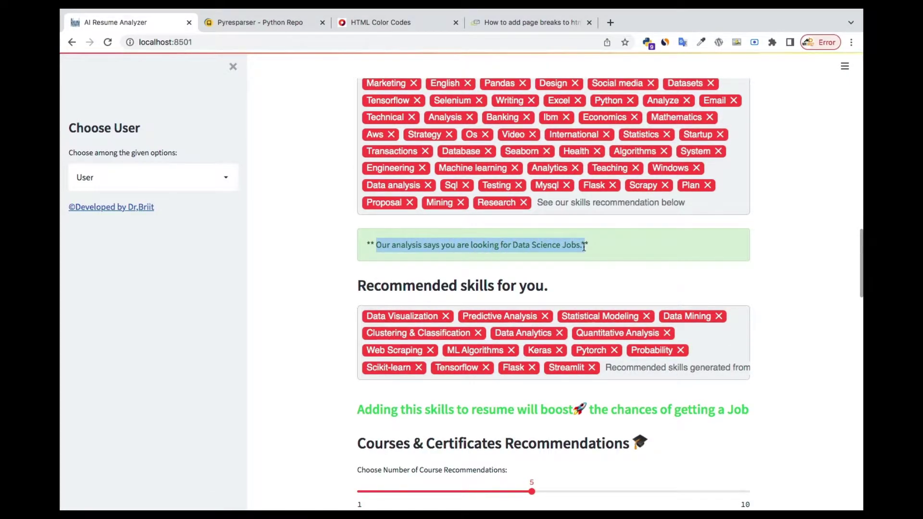
Scroll through the recommended skills, five course recommendations and resume tips.
{"action": "scroll", "coordinate": [584, 247], "scroll_direction": "up", "scroll_amount": 3}
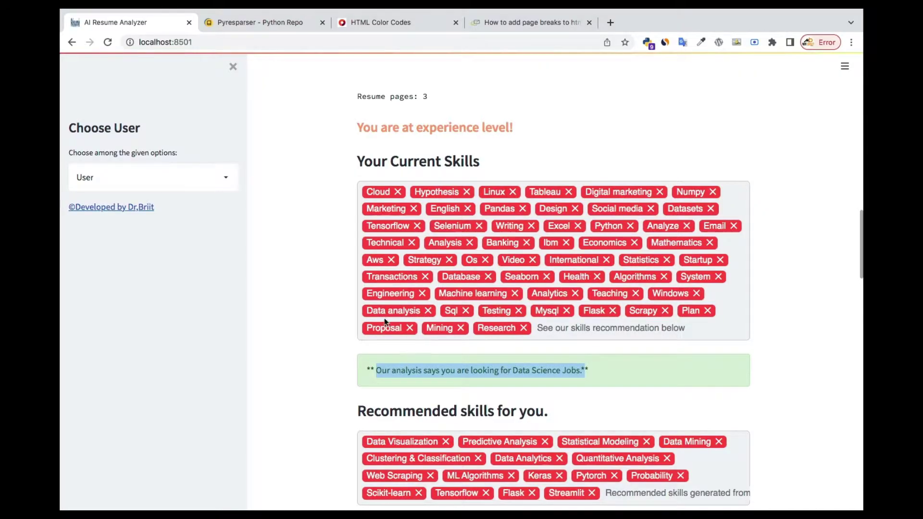
{"action": "scroll", "coordinate": [543, 322], "scroll_direction": "down", "scroll_amount": 3}
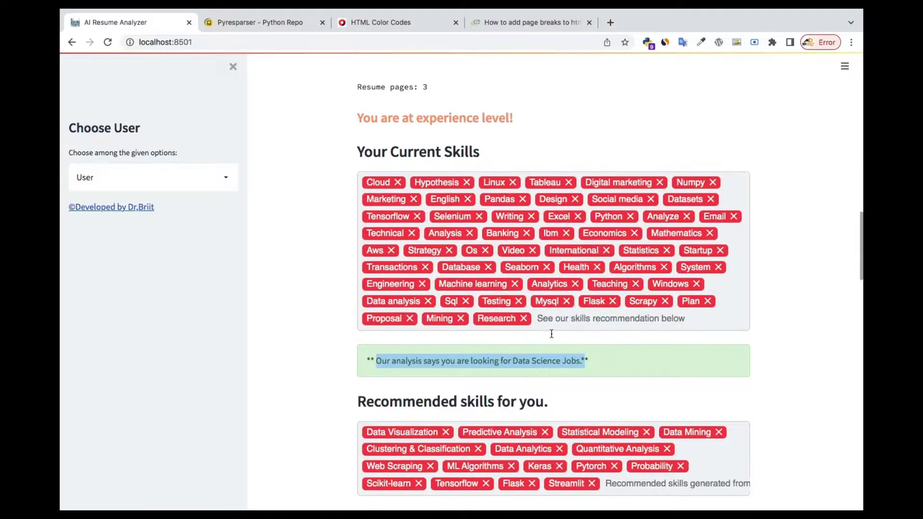
{"action": "scroll", "coordinate": [683, 272], "scroll_direction": "down", "scroll_amount": 3}
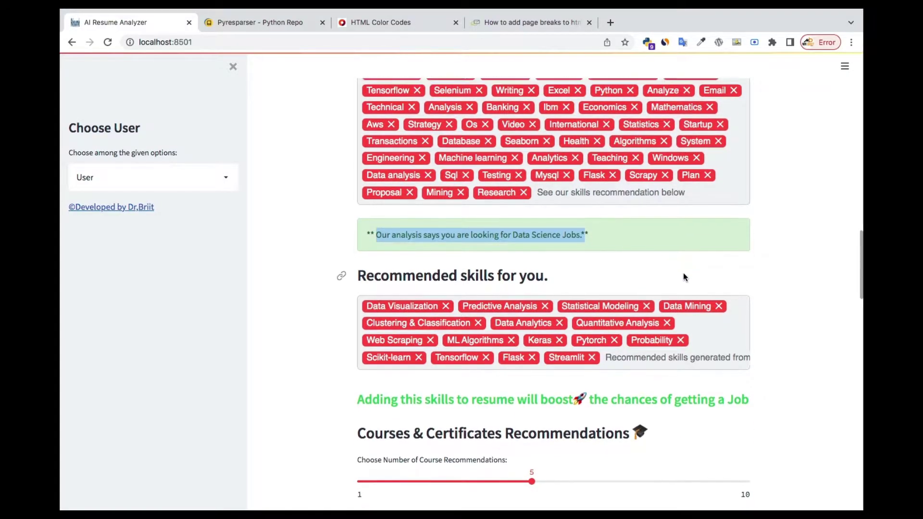
{"action": "scroll", "coordinate": [517, 164], "scroll_direction": "up", "scroll_amount": 5}
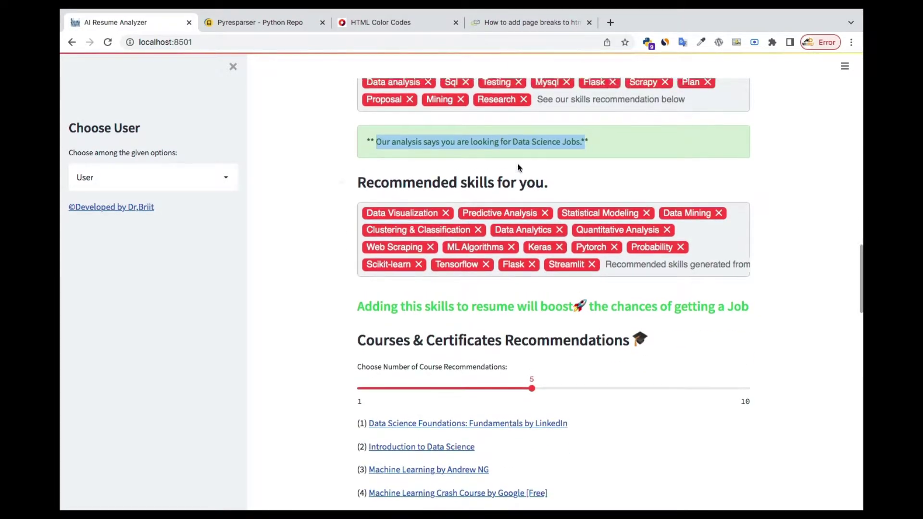
{"action": "scroll", "coordinate": [525, 402], "scroll_direction": "down", "scroll_amount": 3}
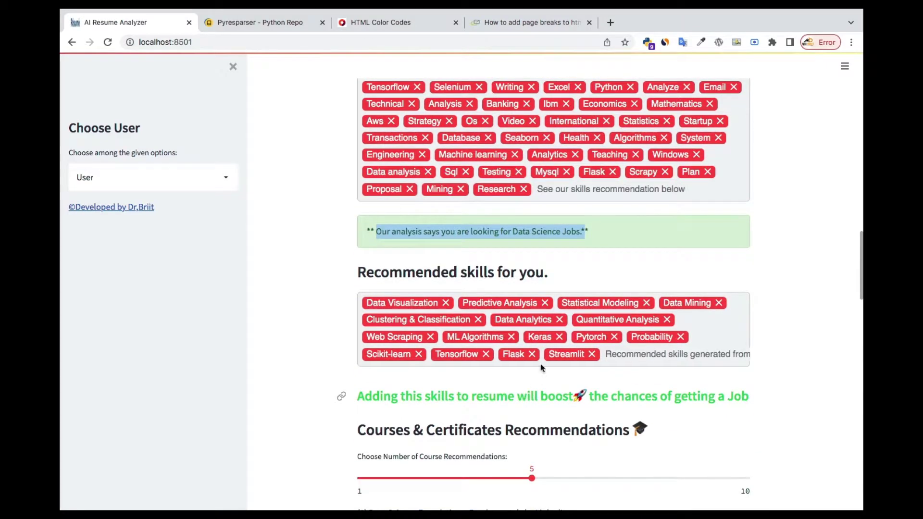
{"action": "scroll", "coordinate": [569, 330], "scroll_direction": "down", "scroll_amount": 2}
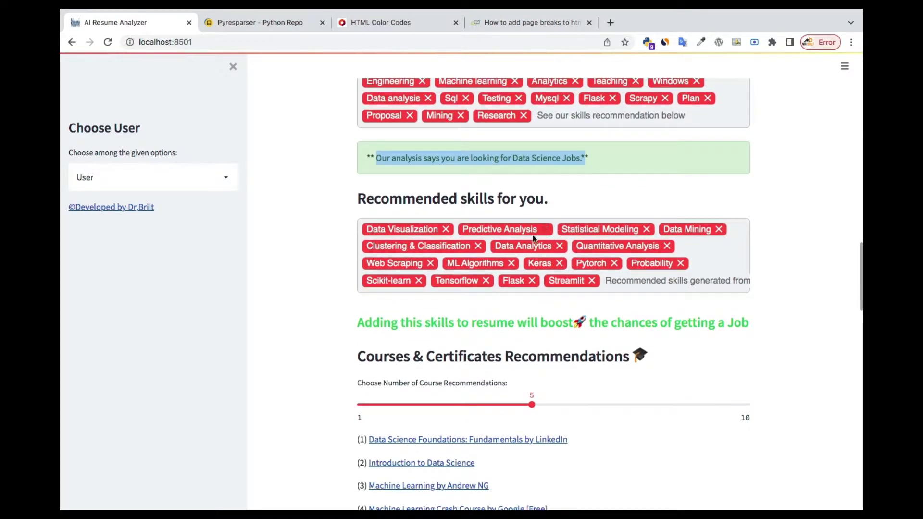
{"action": "scroll", "coordinate": [527, 278], "scroll_direction": "down", "scroll_amount": 5}
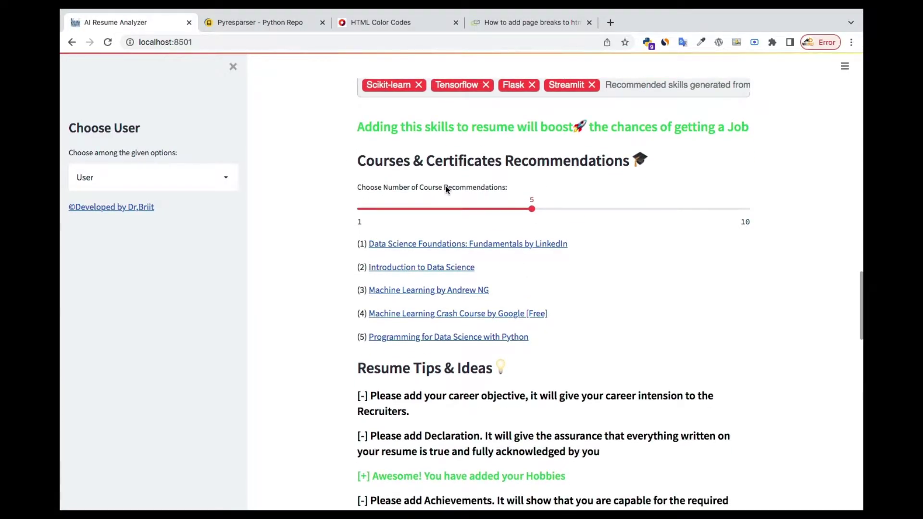
{"action": "scroll", "coordinate": [412, 186], "scroll_direction": "down", "scroll_amount": 1}
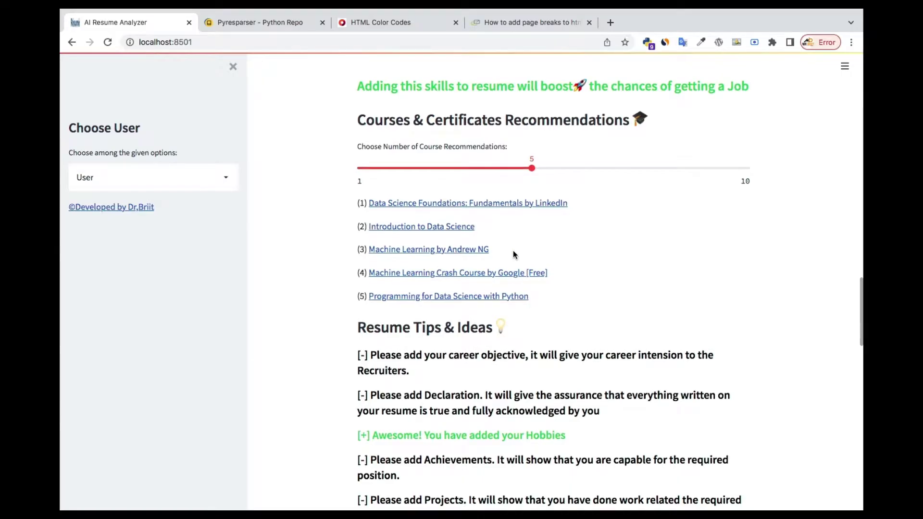
{"action": "scroll", "coordinate": [512, 250], "scroll_direction": "down", "scroll_amount": 1}
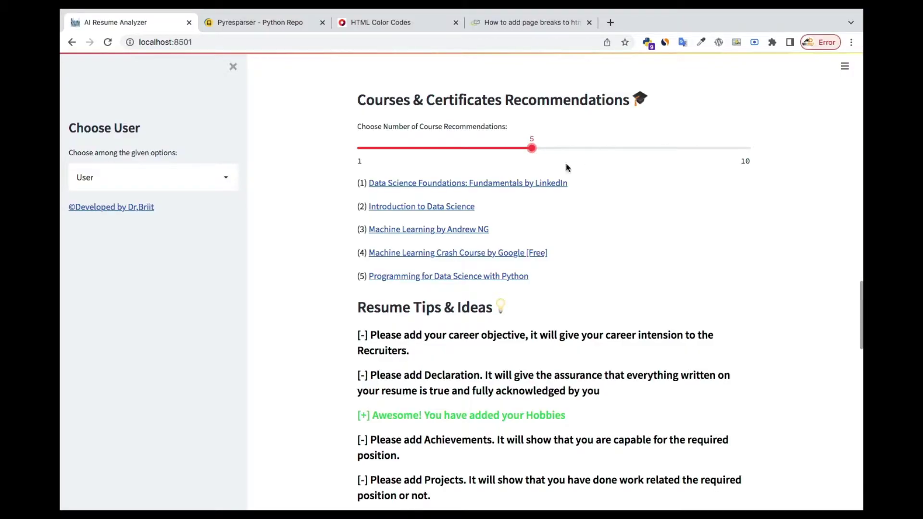
{"action": "scroll", "coordinate": [542, 252], "scroll_direction": "down", "scroll_amount": 3}
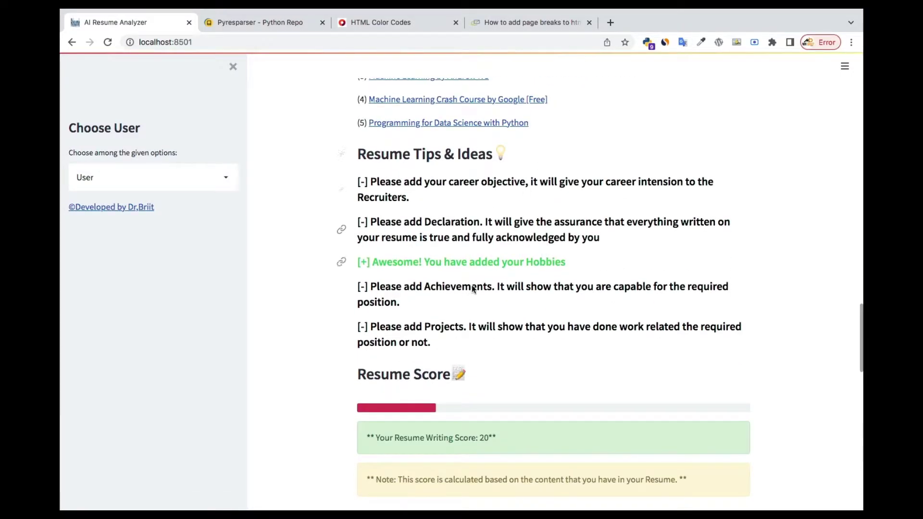
{"action": "scroll", "coordinate": [473, 289], "scroll_direction": "down", "scroll_amount": 5}
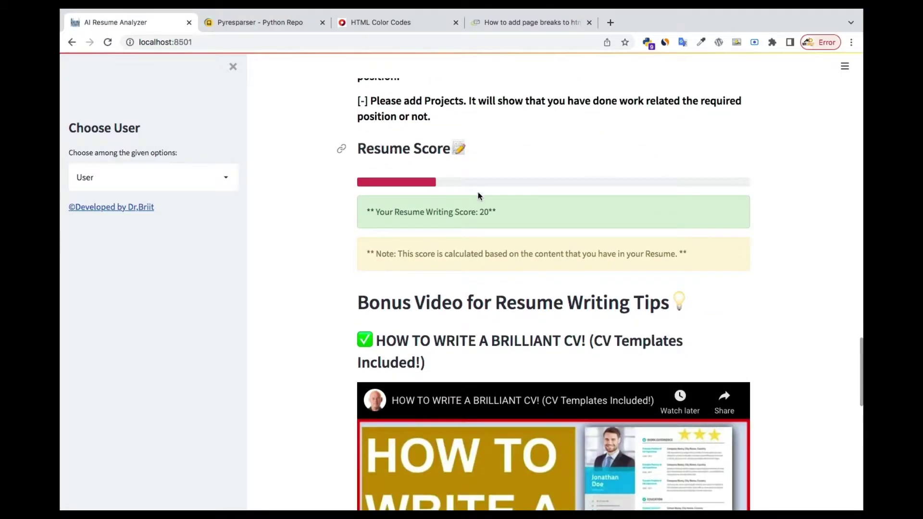
{"action": "scroll", "coordinate": [478, 194], "scroll_direction": "down", "scroll_amount": 5}
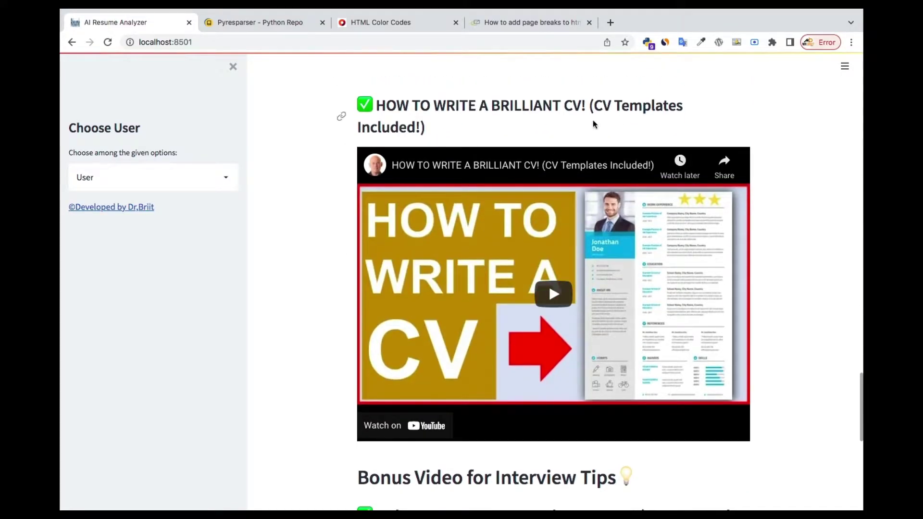
{"action": "scroll", "coordinate": [559, 302], "scroll_direction": "down", "scroll_amount": 3}
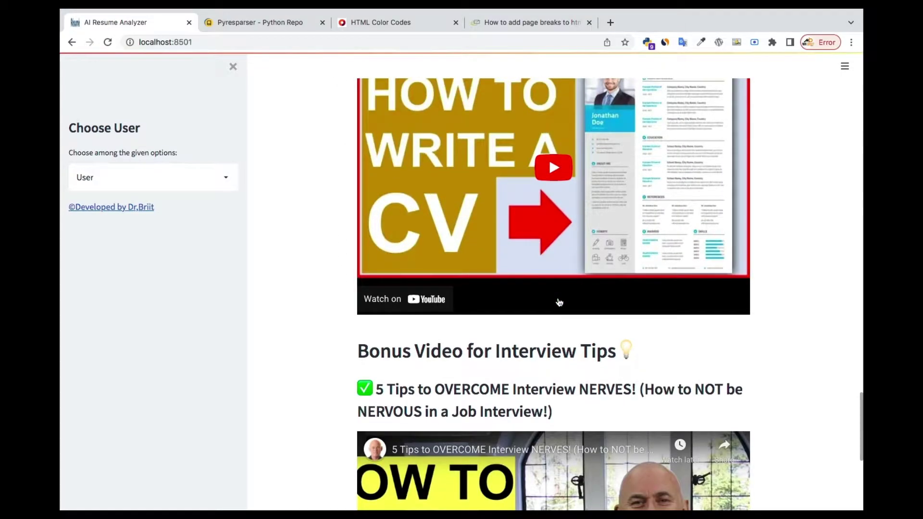
{"action": "scroll", "coordinate": [559, 302], "scroll_direction": "down", "scroll_amount": 7}
{"action": "scroll", "coordinate": [559, 302], "scroll_direction": "up", "scroll_amount": 3}
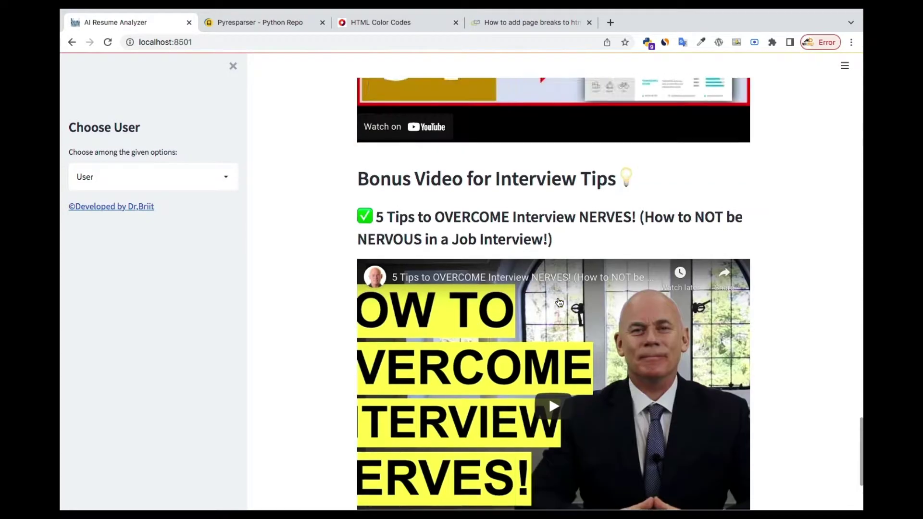
{"action": "scroll", "coordinate": [559, 302], "scroll_direction": "up", "scroll_amount": 20}
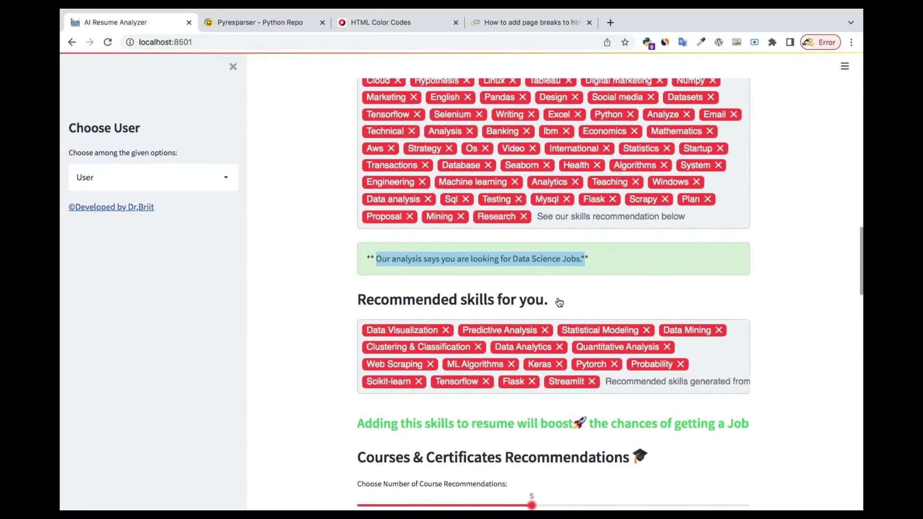
Return to the top of the page and open the sidebar's Choose User dropdown.
{"action": "scroll", "coordinate": [559, 302], "scroll_direction": "up", "scroll_amount": 20}
{"action": "scroll", "coordinate": [559, 302], "scroll_direction": "down", "scroll_amount": 3}
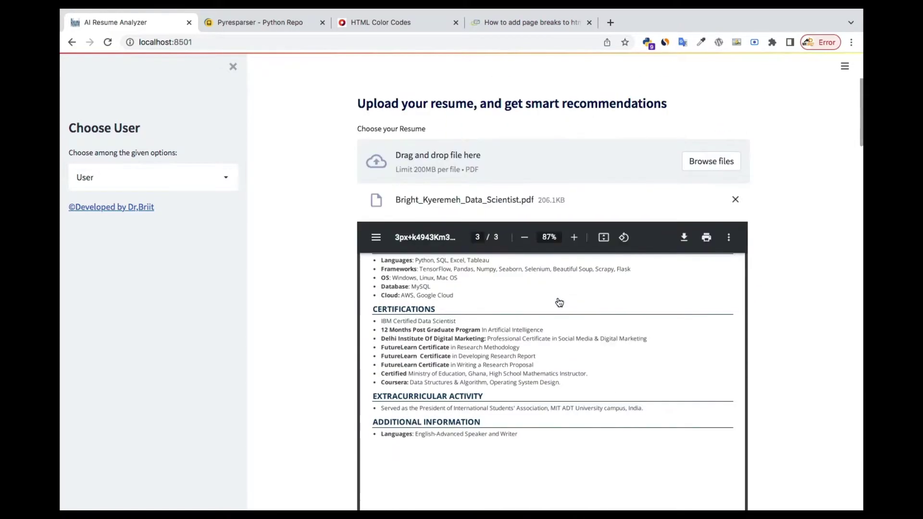
{"action": "scroll", "coordinate": [559, 302], "scroll_direction": "down", "scroll_amount": 5}
{"action": "scroll", "coordinate": [560, 302], "scroll_direction": "up", "scroll_amount": 8}
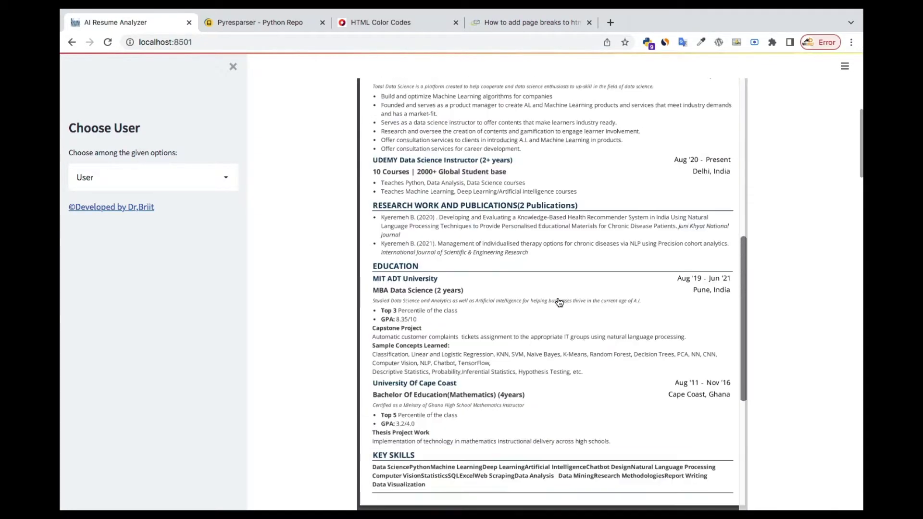
{"action": "scroll", "coordinate": [560, 302], "scroll_direction": "up", "scroll_amount": 15}
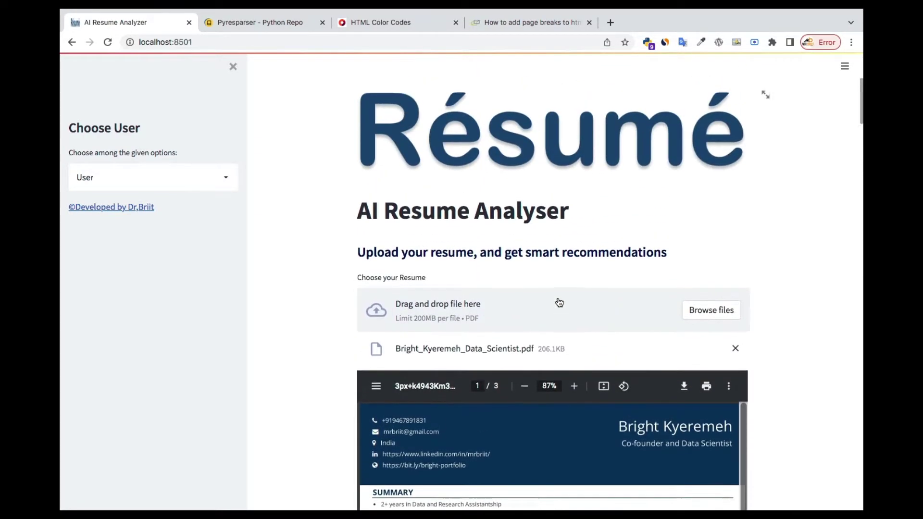
{"action": "scroll", "coordinate": [559, 302], "scroll_direction": "up", "scroll_amount": 1}
{"action": "left_click", "coordinate": [198, 169]}
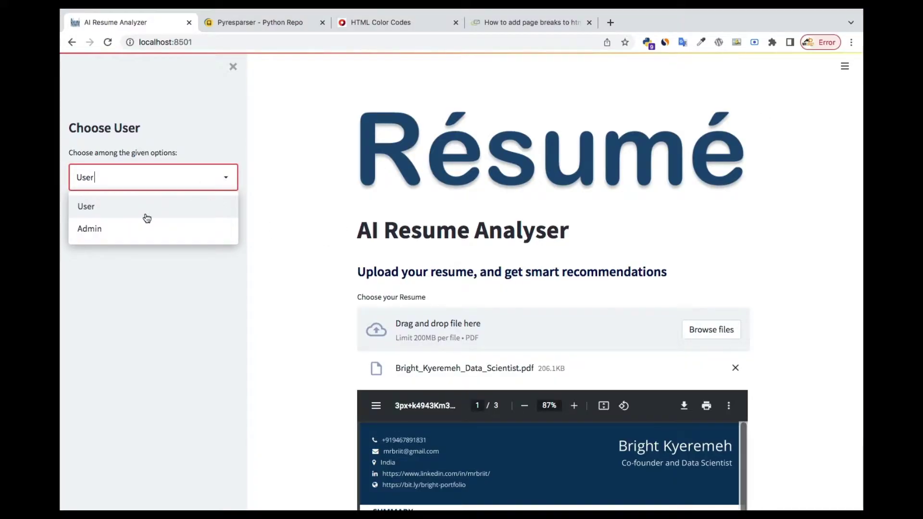
Select Admin and enter the admin username and password in the login form.
{"action": "left_click", "coordinate": [85, 231]}
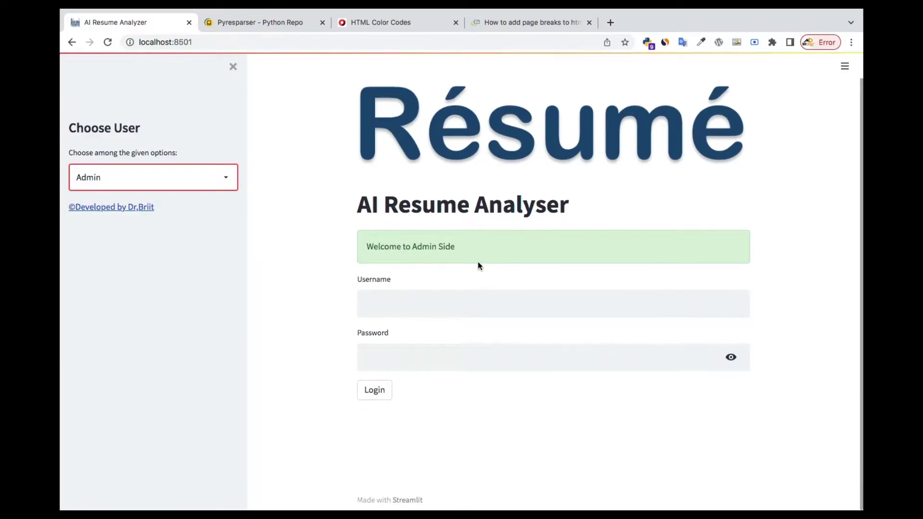
{"action": "left_click", "coordinate": [395, 294]}
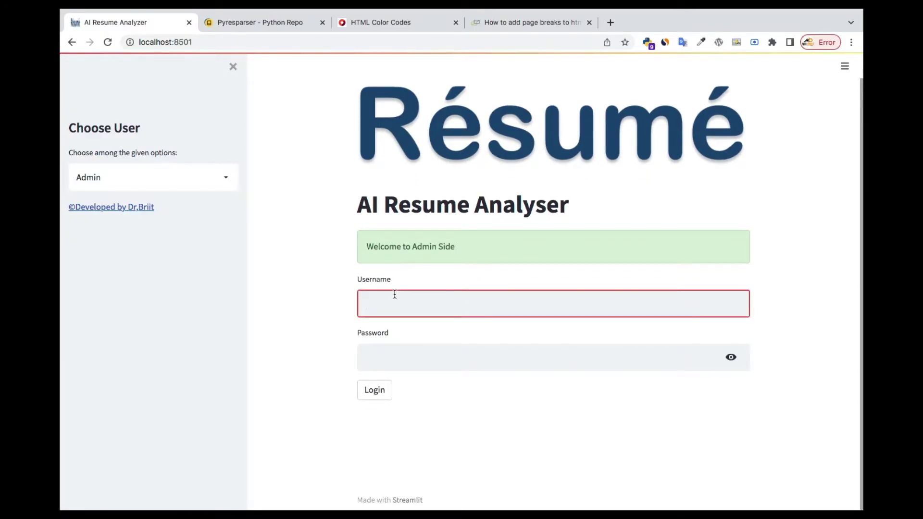
{"action": "type", "text": "briit"}
{"action": "left_click", "coordinate": [413, 357]}
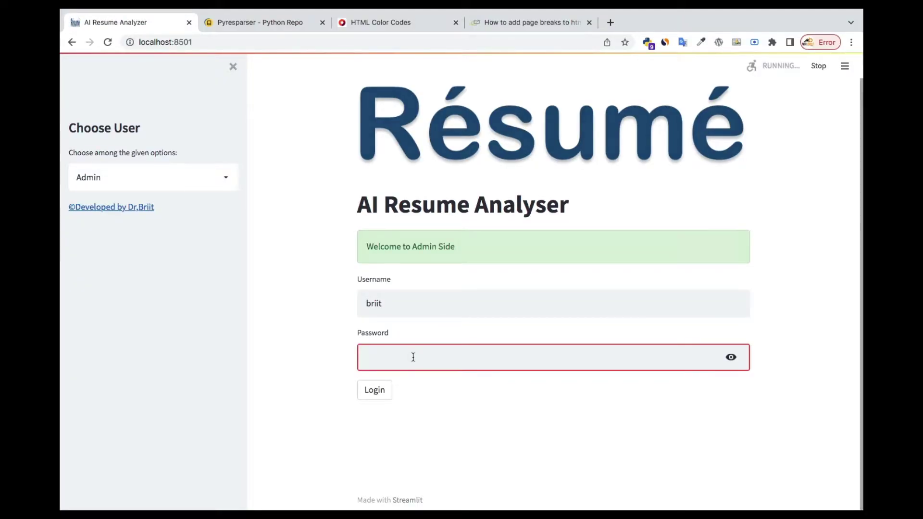
{"action": "type", "text": "bri"}
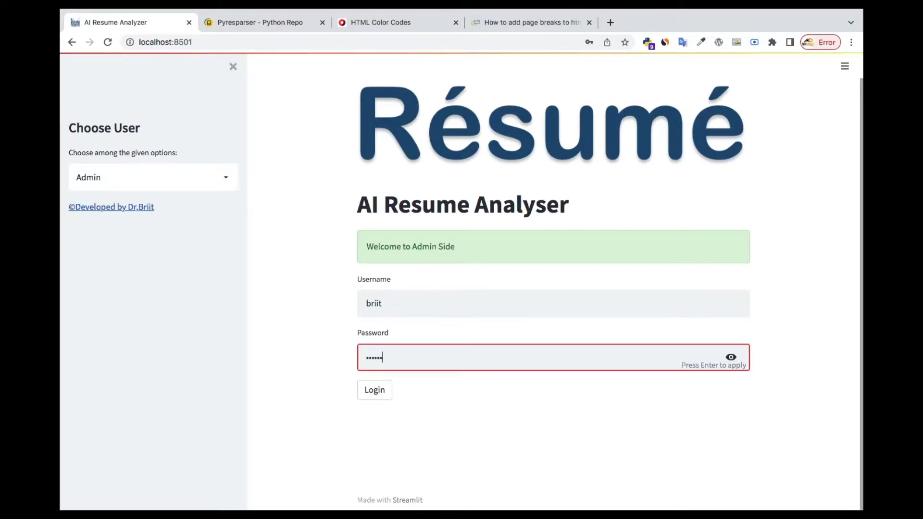
Log in as admin and scroll the User's Data table across its columns and back.
{"action": "left_click", "coordinate": [373, 391]}
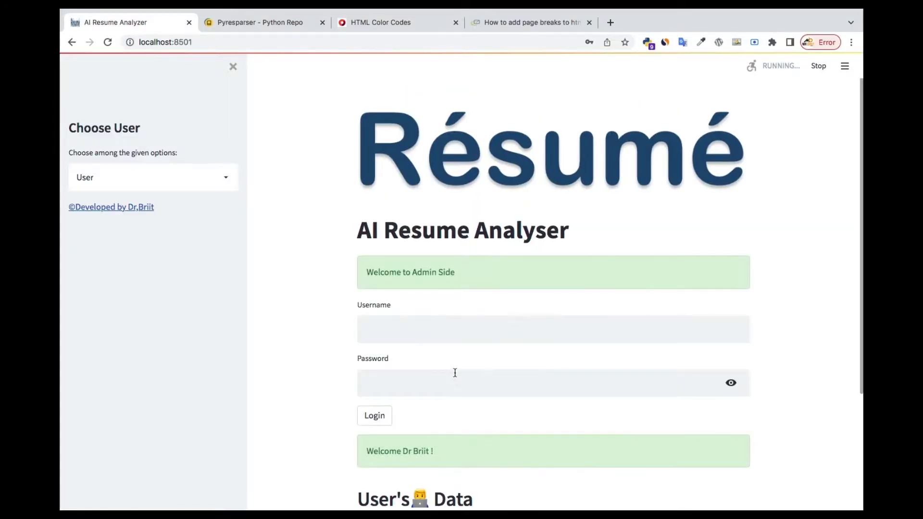
{"action": "scroll", "coordinate": [455, 373], "scroll_direction": "down", "scroll_amount": 1}
{"action": "scroll", "coordinate": [455, 372], "scroll_direction": "down", "scroll_amount": 4}
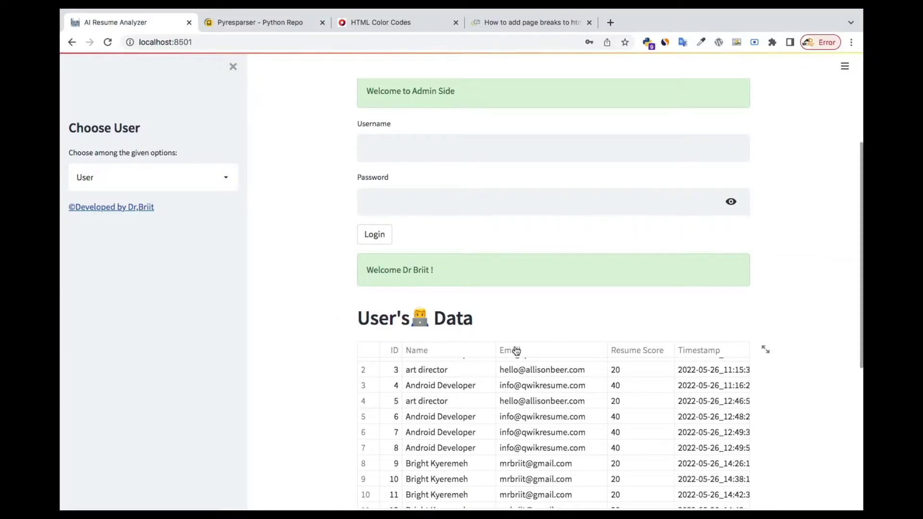
{"action": "scroll", "coordinate": [619, 195], "scroll_direction": "down", "scroll_amount": 5}
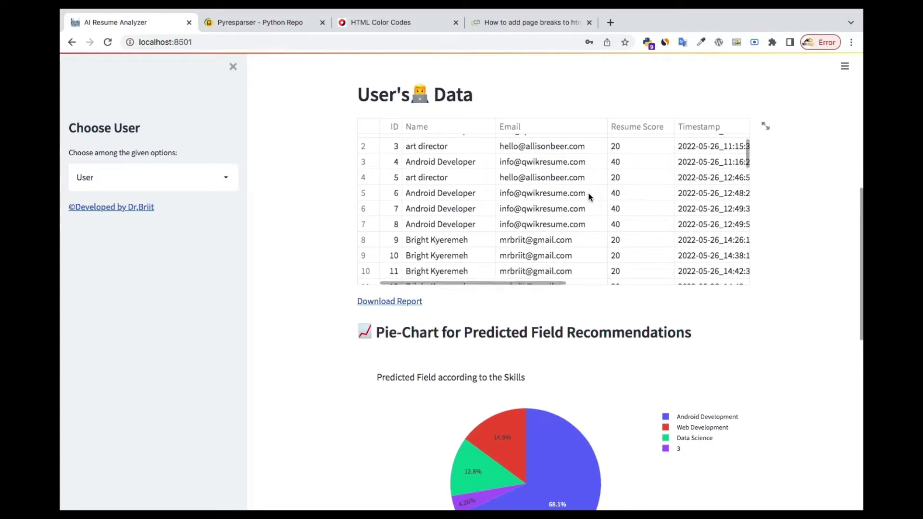
{"action": "scroll", "coordinate": [590, 198], "scroll_direction": "right", "scroll_amount": 2}
{"action": "scroll", "coordinate": [590, 197], "scroll_direction": "right", "scroll_amount": 10}
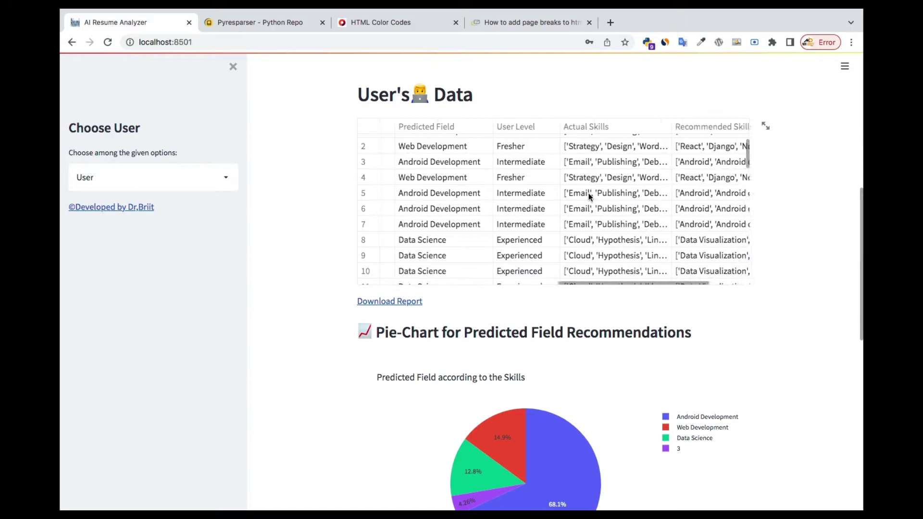
{"action": "scroll", "coordinate": [588, 192], "scroll_direction": "right", "scroll_amount": 4}
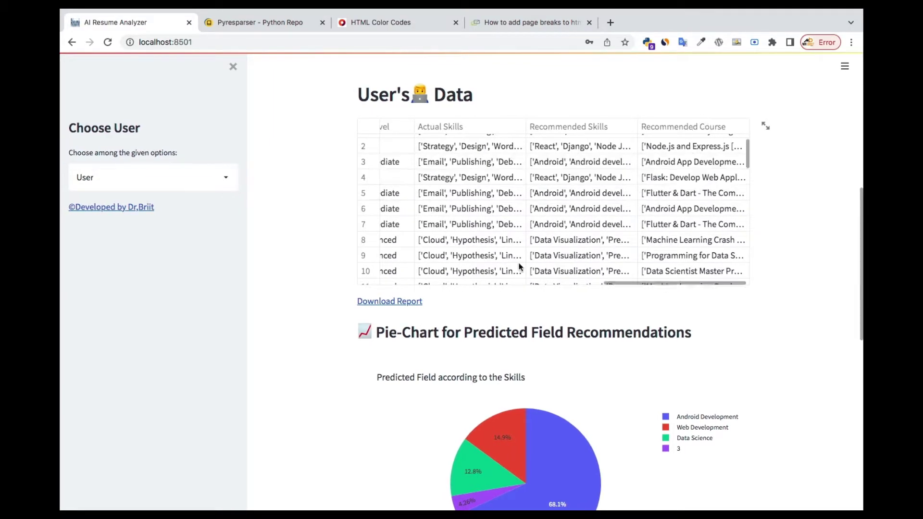
{"action": "scroll", "coordinate": [442, 222], "scroll_direction": "left", "scroll_amount": 10}
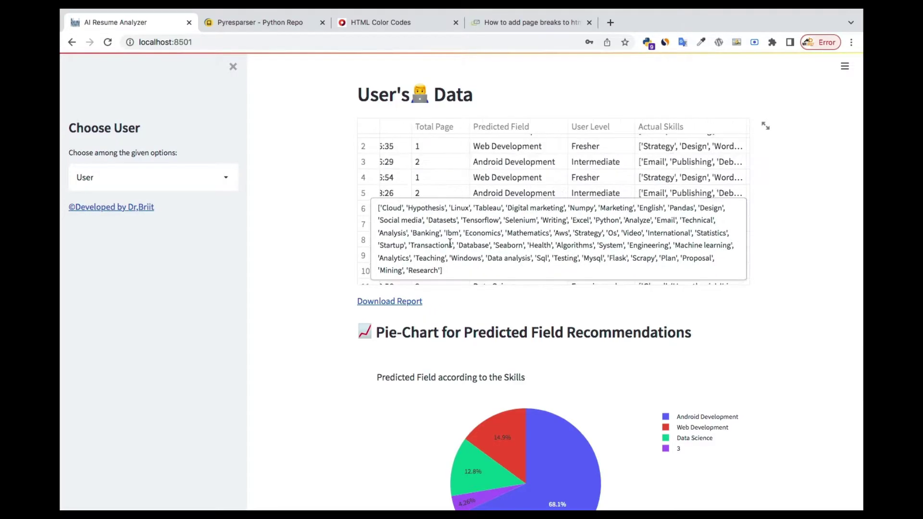
{"action": "scroll", "coordinate": [433, 210], "scroll_direction": "left", "scroll_amount": 5}
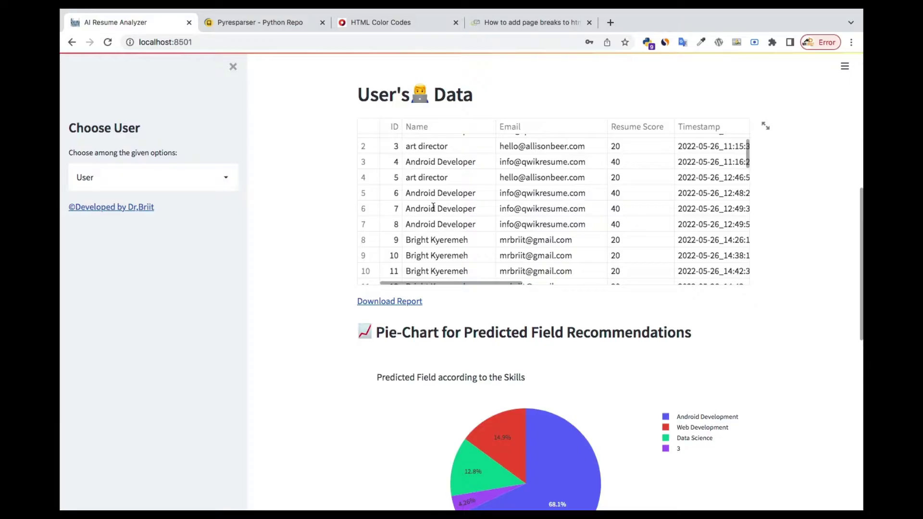
{"action": "scroll", "coordinate": [609, 227], "scroll_direction": "left", "scroll_amount": 3}
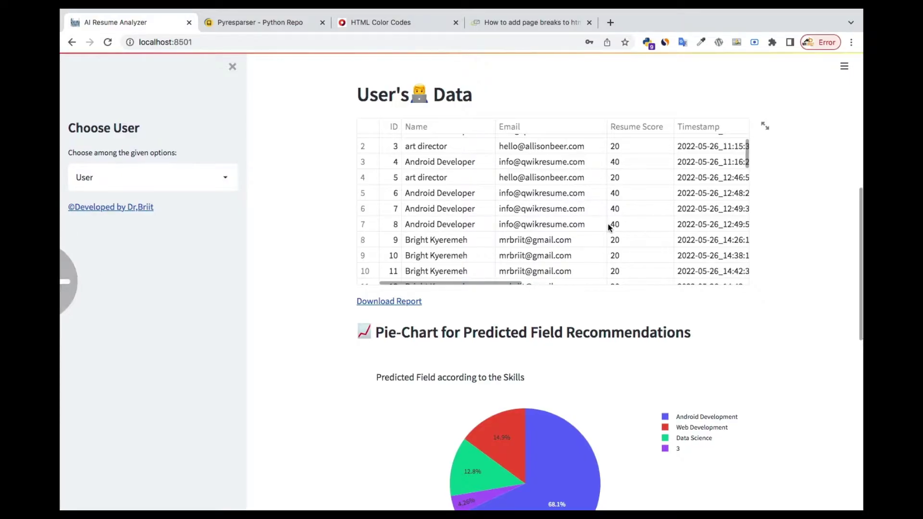
{"action": "scroll", "coordinate": [616, 298], "scroll_direction": "down", "scroll_amount": 1}
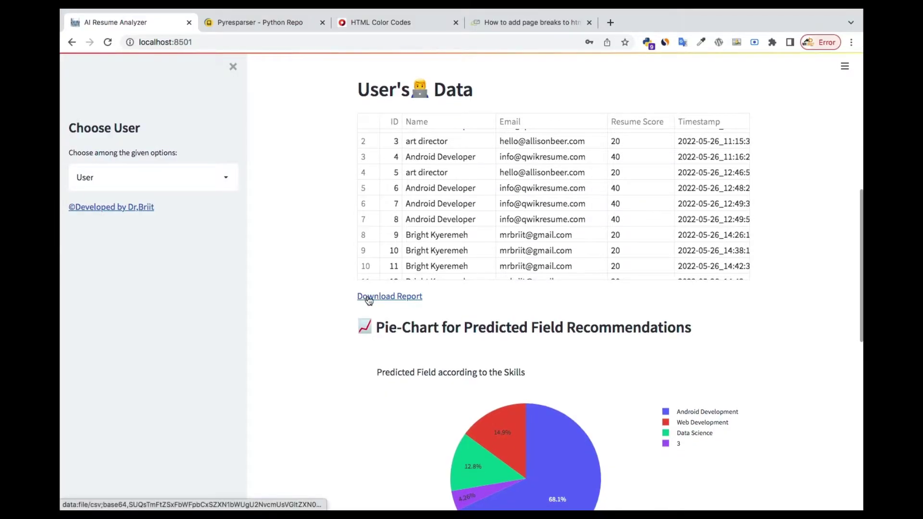
Start downloading the user data report, cancel the save, and view the pie chart.
{"action": "left_click", "coordinate": [369, 299]}
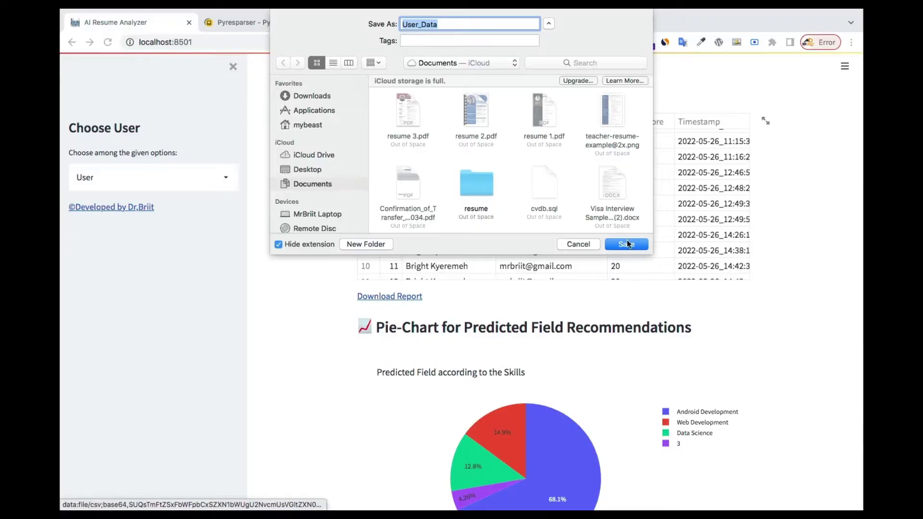
{"action": "left_click", "coordinate": [578, 245]}
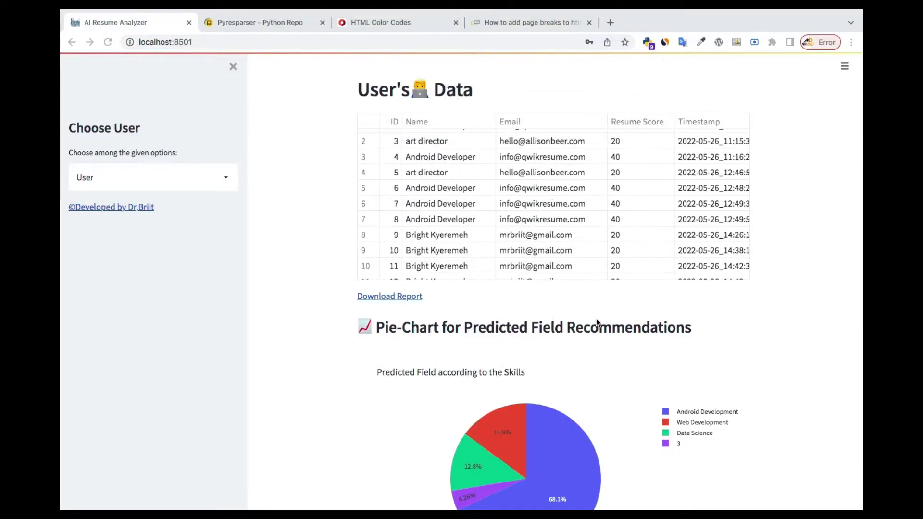
{"action": "scroll", "coordinate": [596, 319], "scroll_direction": "down", "scroll_amount": 4}
{"action": "mouse_move", "coordinate": [498, 272]}
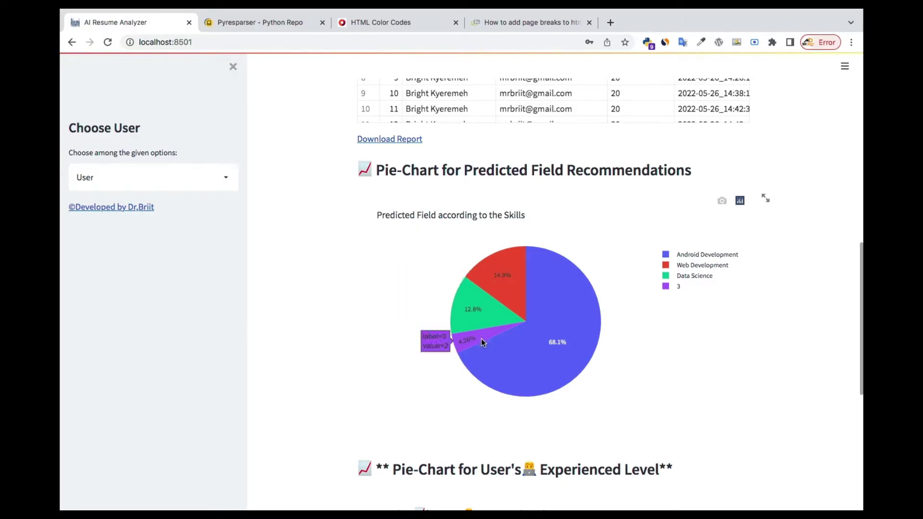
{"action": "mouse_move", "coordinate": [547, 359]}
{"action": "scroll", "coordinate": [581, 364], "scroll_direction": "down", "scroll_amount": 8}
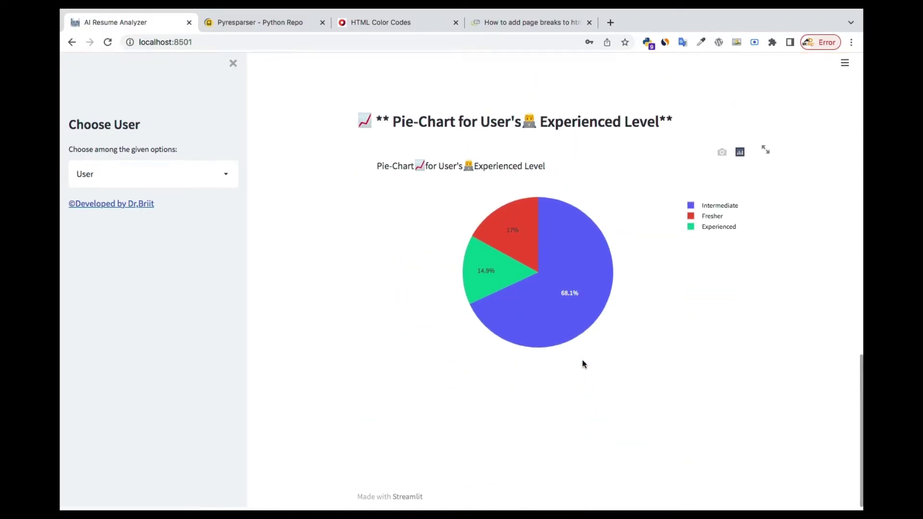
{"action": "mouse_move", "coordinate": [510, 292]}
Scroll up and set Choose User back to User in the sidebar.
{"action": "scroll", "coordinate": [511, 292], "scroll_direction": "up", "scroll_amount": 20}
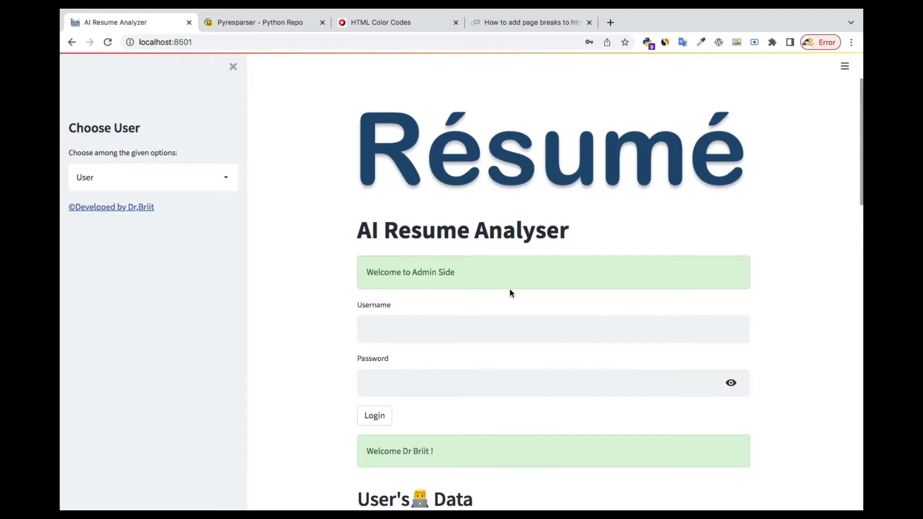
{"action": "left_click", "coordinate": [134, 174]}
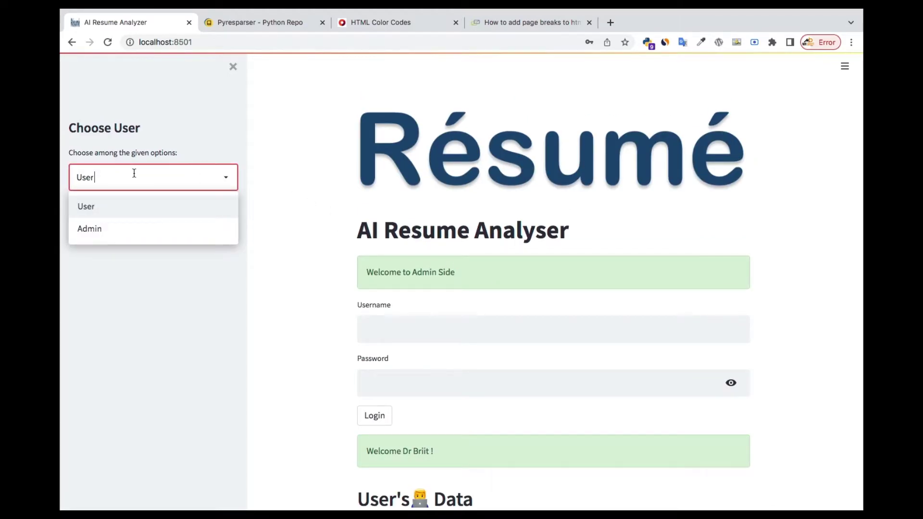
{"action": "left_click", "coordinate": [114, 205]}
Enlarge the cv.user_data Result Grid in MySQL Workbench so many more rows are visible.
{"action": "left_click", "coordinate": [93, 206]}
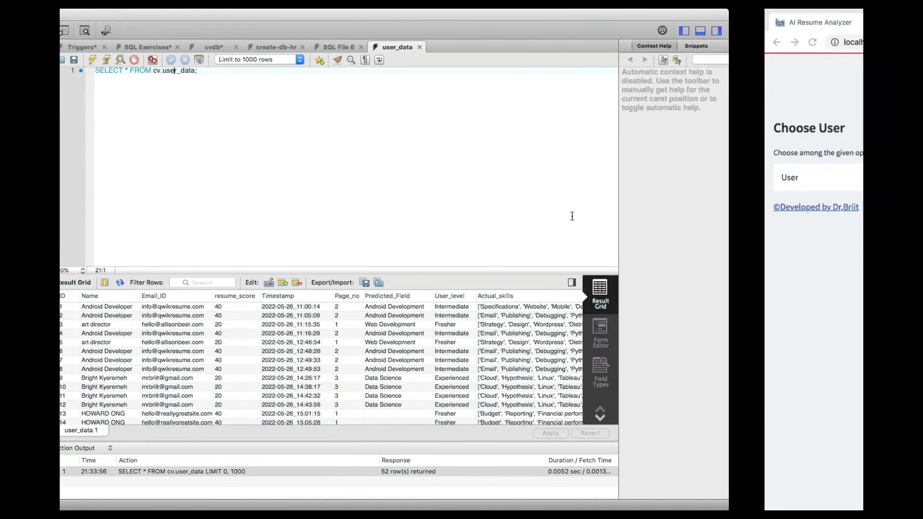
{"action": "scroll", "coordinate": [534, 277], "scroll_direction": "down", "scroll_amount": 15}
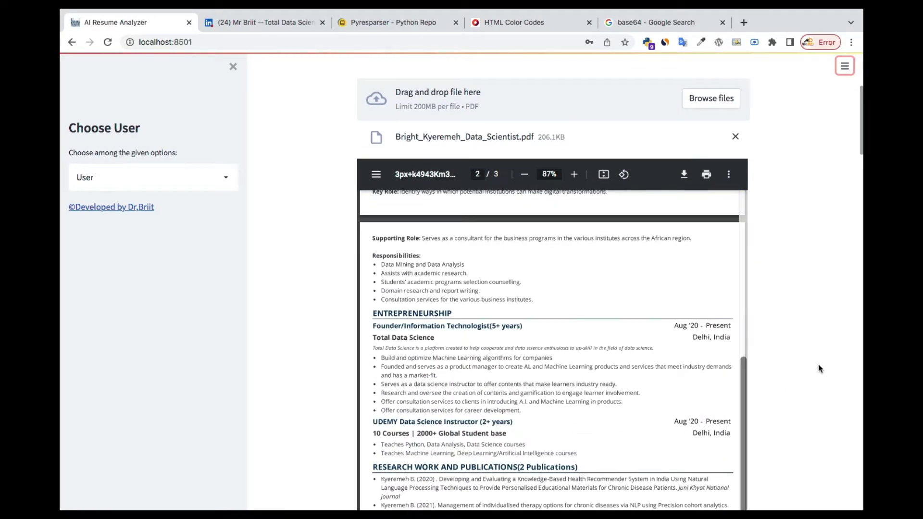
{"action": "scroll", "coordinate": [819, 365], "scroll_direction": "down", "scroll_amount": 8}
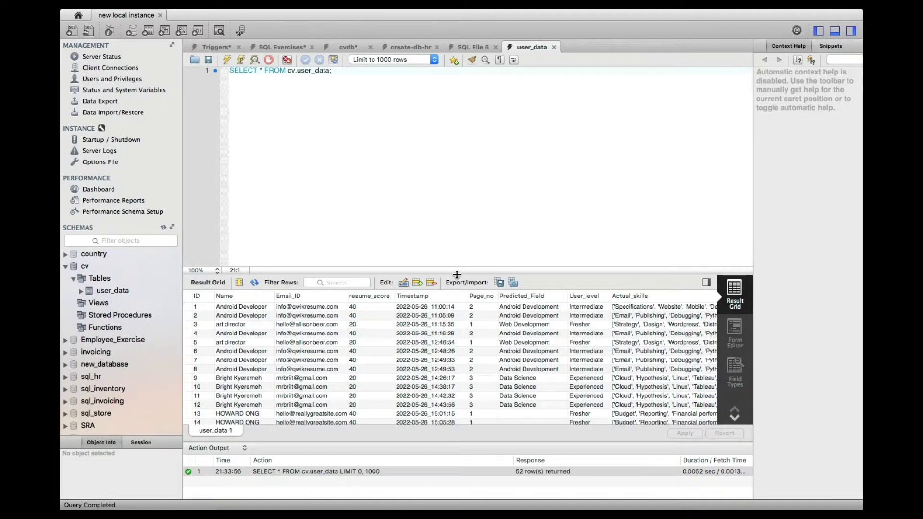
{"action": "left_click_drag", "start_coordinate": [457, 274], "coordinate": [456, 117]}
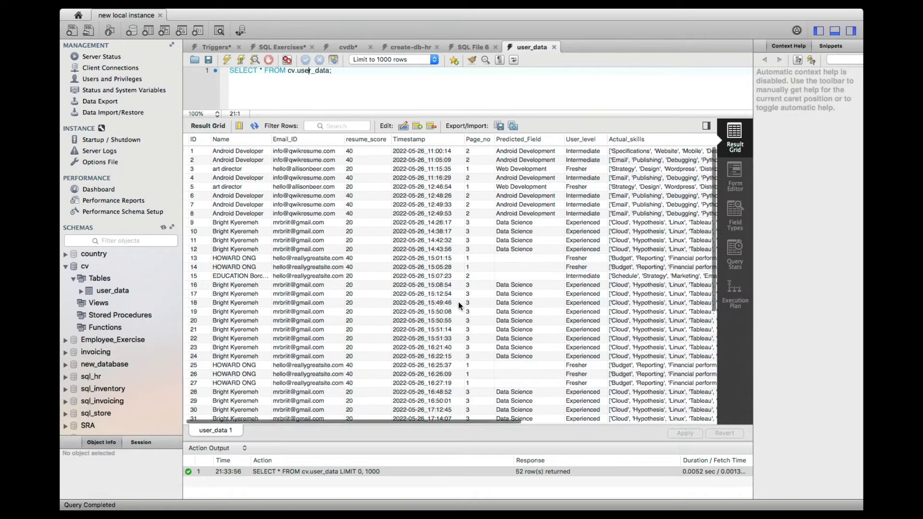
Scroll through the query rows, then move to the User_Data spreadsheet in Numbers.
{"action": "scroll", "coordinate": [458, 301], "scroll_direction": "down", "scroll_amount": 5}
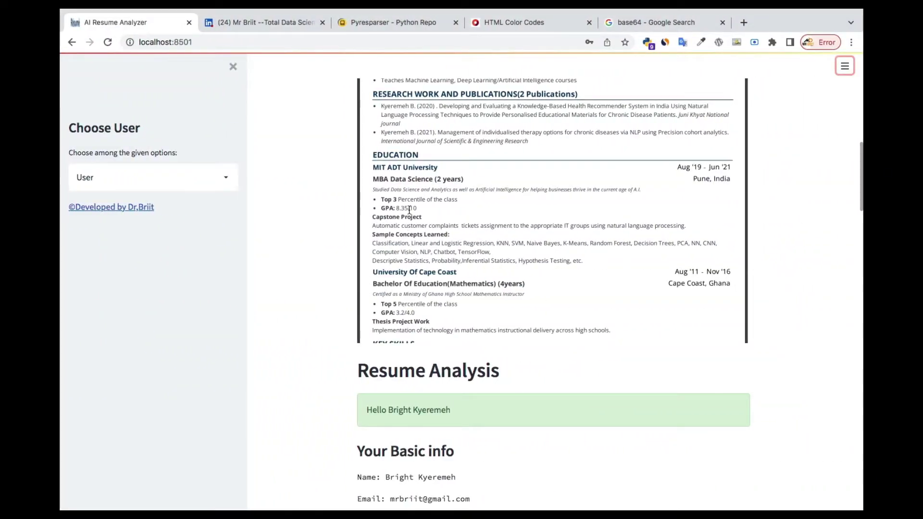
{"action": "scroll", "coordinate": [409, 210], "scroll_direction": "up", "scroll_amount": 8}
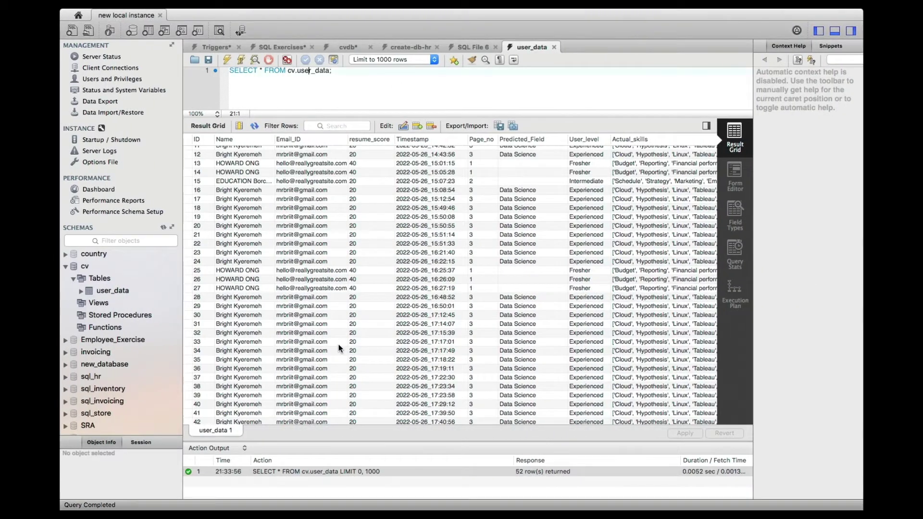
{"action": "scroll", "coordinate": [339, 348], "scroll_direction": "up", "scroll_amount": 5}
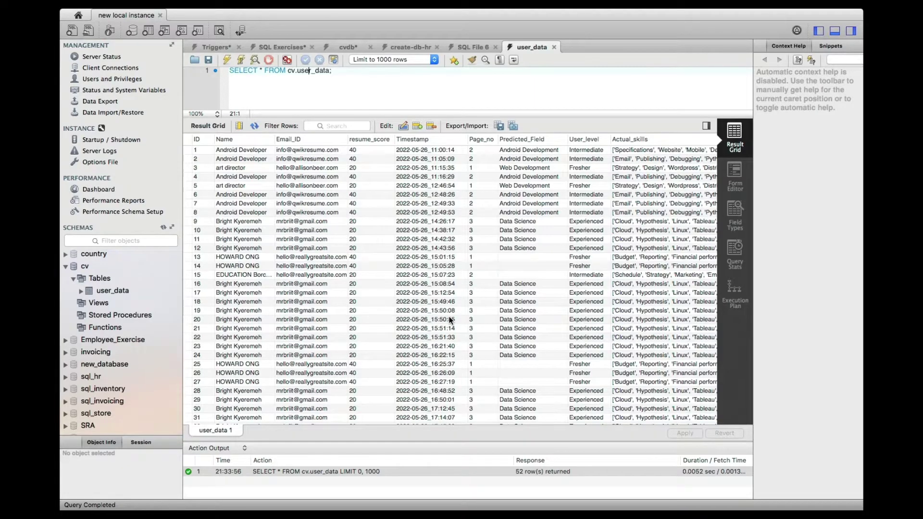
{"action": "key", "text": "ctrl+Left"}
{"action": "scroll", "coordinate": [382, 278], "scroll_direction": "down", "scroll_amount": 5}
Review the User_Data table's columns through Recommended Skills and courses, then return to MySQL Workbench.
{"action": "scroll", "coordinate": [382, 278], "scroll_direction": "up", "scroll_amount": 5}
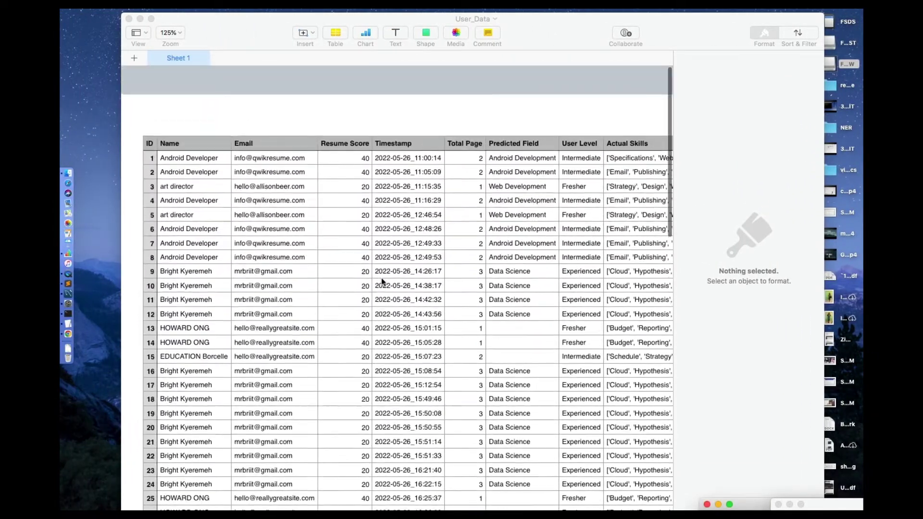
{"action": "scroll", "coordinate": [382, 278], "scroll_direction": "down", "scroll_amount": 15}
{"action": "scroll", "coordinate": [382, 278], "scroll_direction": "up", "scroll_amount": 8}
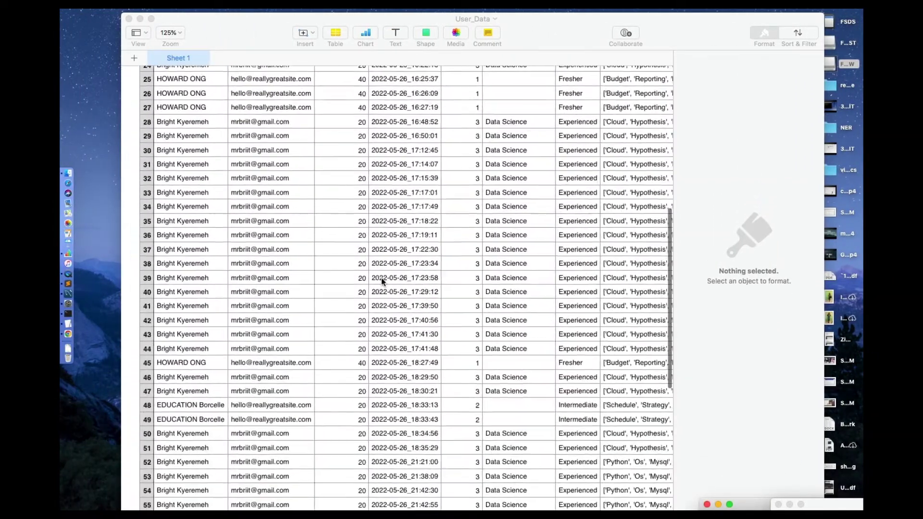
{"action": "scroll", "coordinate": [382, 278], "scroll_direction": "right", "scroll_amount": 15}
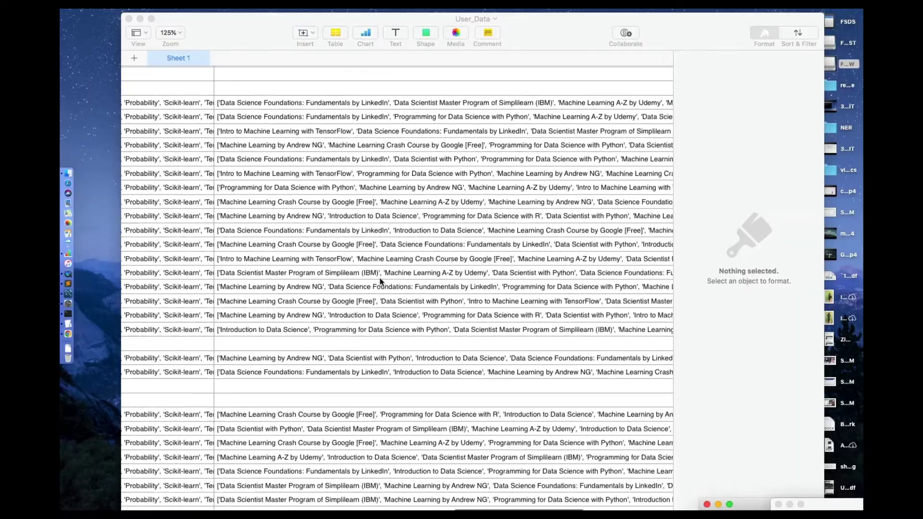
{"action": "scroll", "coordinate": [380, 281], "scroll_direction": "left", "scroll_amount": 15}
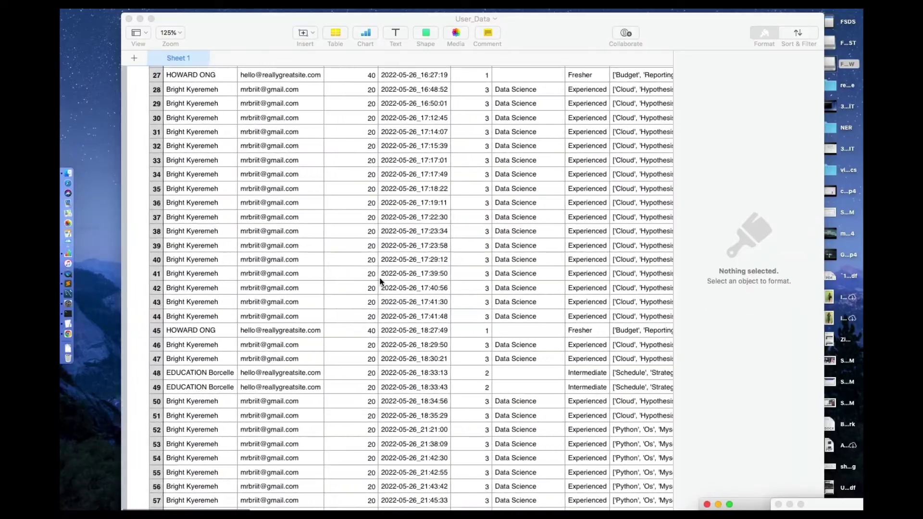
{"action": "scroll", "coordinate": [380, 282], "scroll_direction": "up", "scroll_amount": 10}
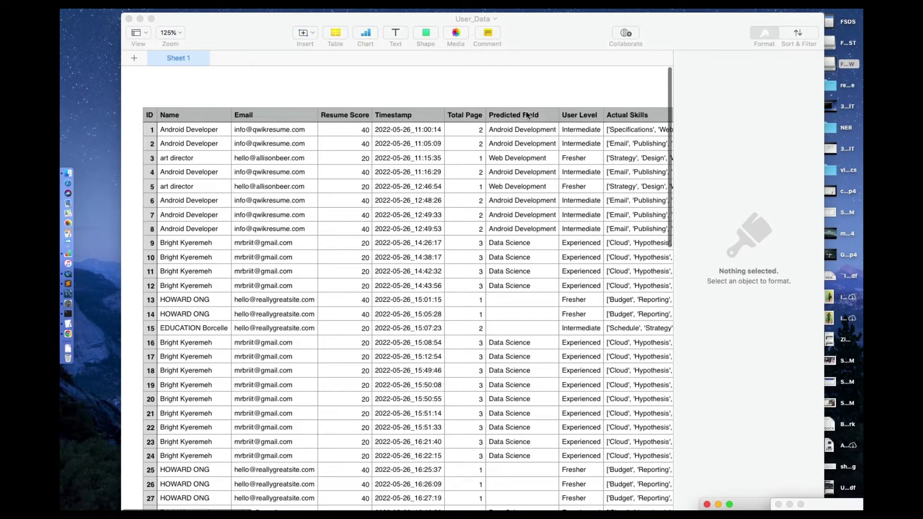
{"action": "scroll", "coordinate": [521, 114], "scroll_direction": "right", "scroll_amount": 10}
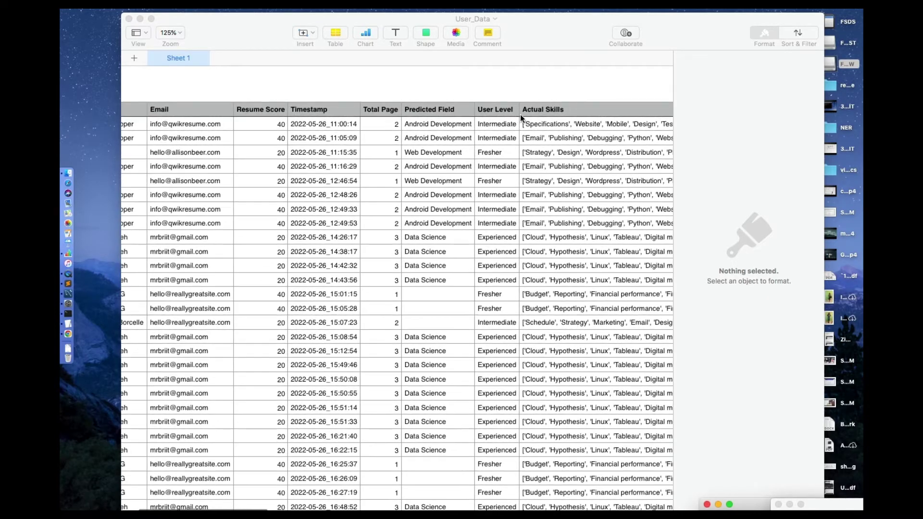
{"action": "scroll", "coordinate": [521, 114], "scroll_direction": "right", "scroll_amount": 6}
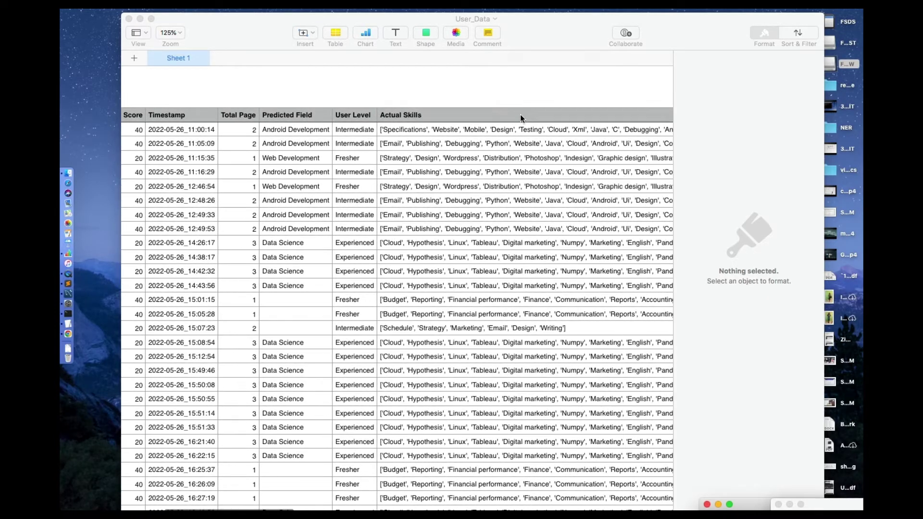
{"action": "scroll", "coordinate": [520, 115], "scroll_direction": "right", "scroll_amount": 20}
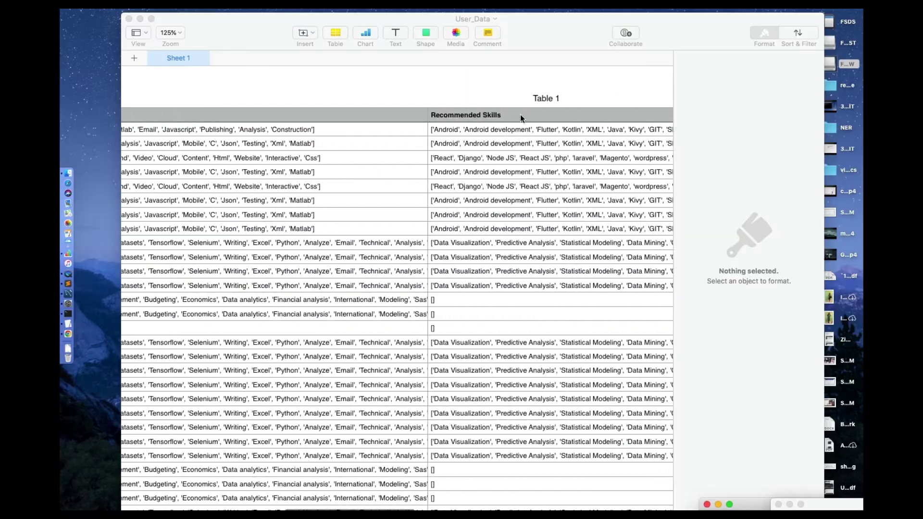
{"action": "scroll", "coordinate": [520, 114], "scroll_direction": "right", "scroll_amount": 1}
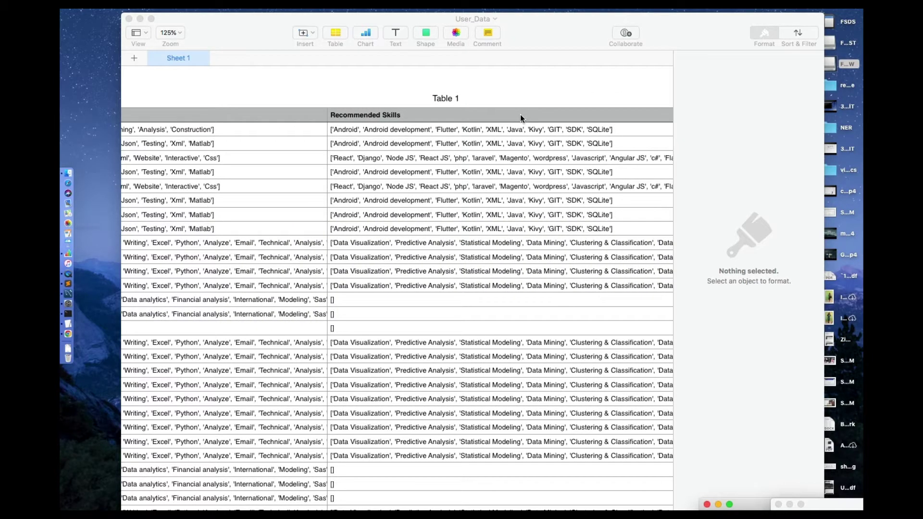
{"action": "scroll", "coordinate": [521, 115], "scroll_direction": "right", "scroll_amount": 20}
{"action": "scroll", "coordinate": [520, 114], "scroll_direction": "left", "scroll_amount": 20}
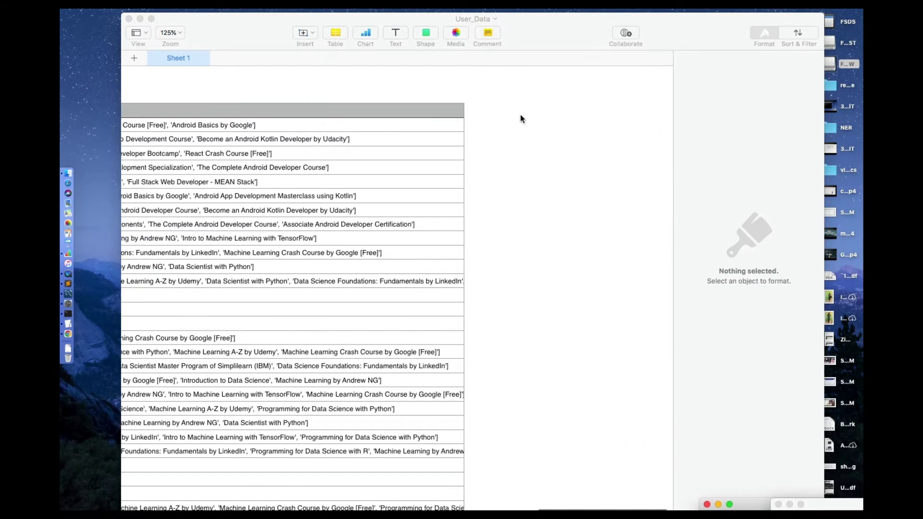
{"action": "key", "text": "ctrl+Right"}
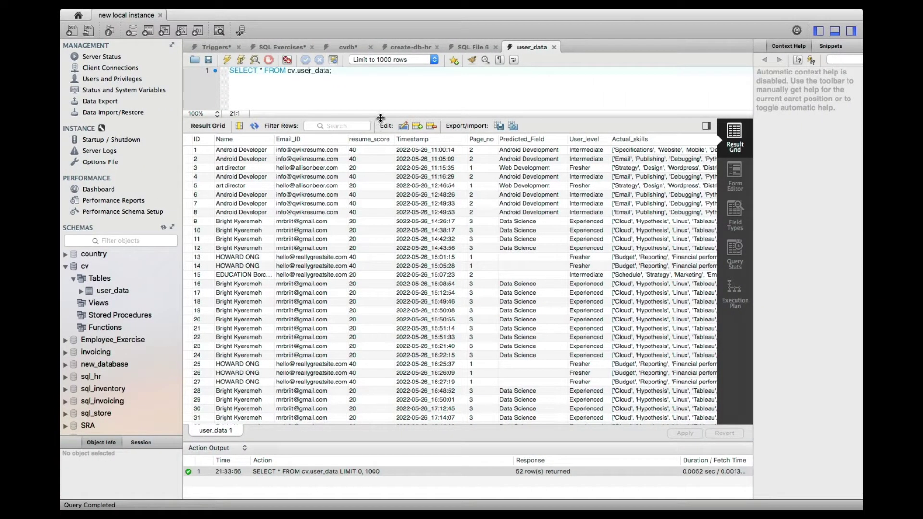
Drag the splitter down to give the SQL query editor more room above the results.
{"action": "left_click_drag", "start_coordinate": [380, 118], "coordinate": [385, 220]}
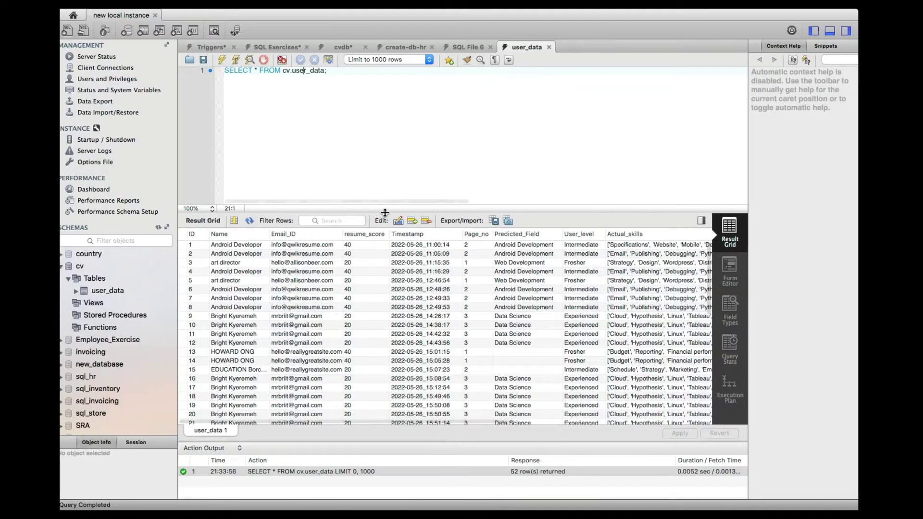
Switch back to AI Resume Analyser in Chrome.
{"action": "key", "text": "ctrl+Right"}
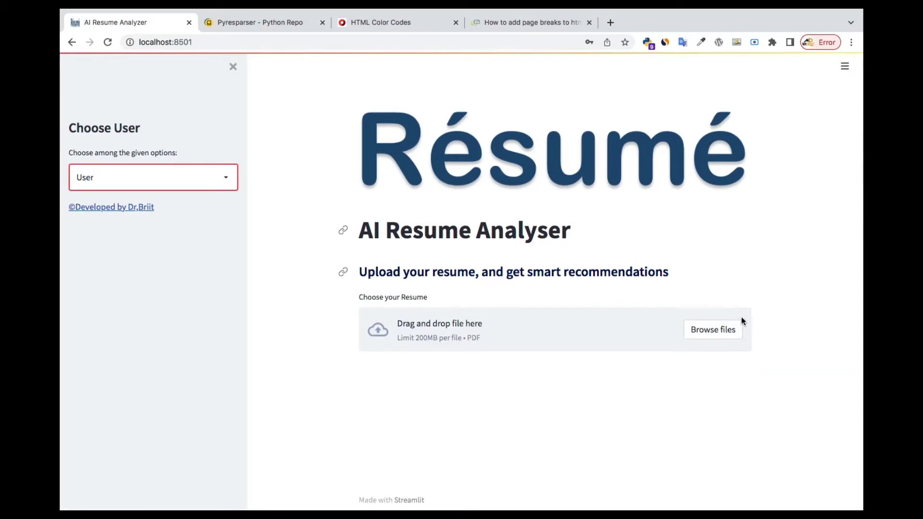
Upload resume 2.pdf from the Uploaded_Resumes folder for analysis.
{"action": "left_click", "coordinate": [718, 337]}
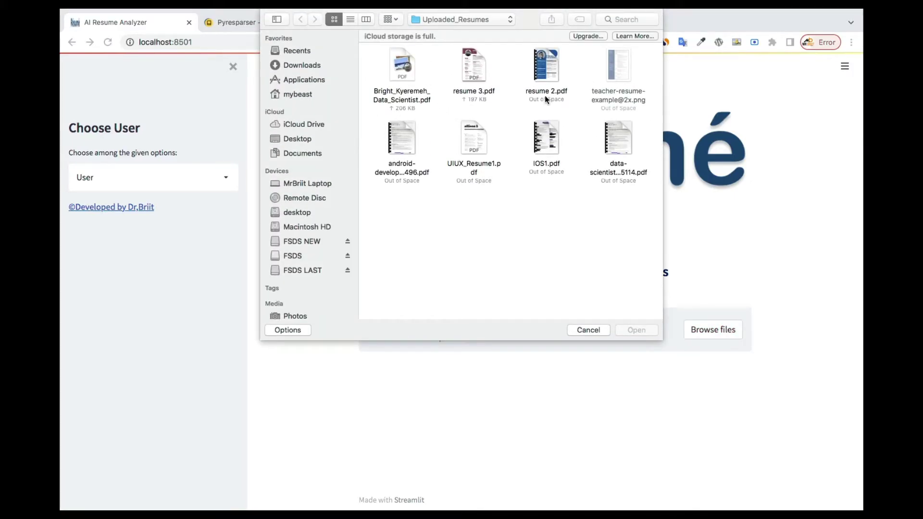
{"action": "left_click", "coordinate": [546, 60]}
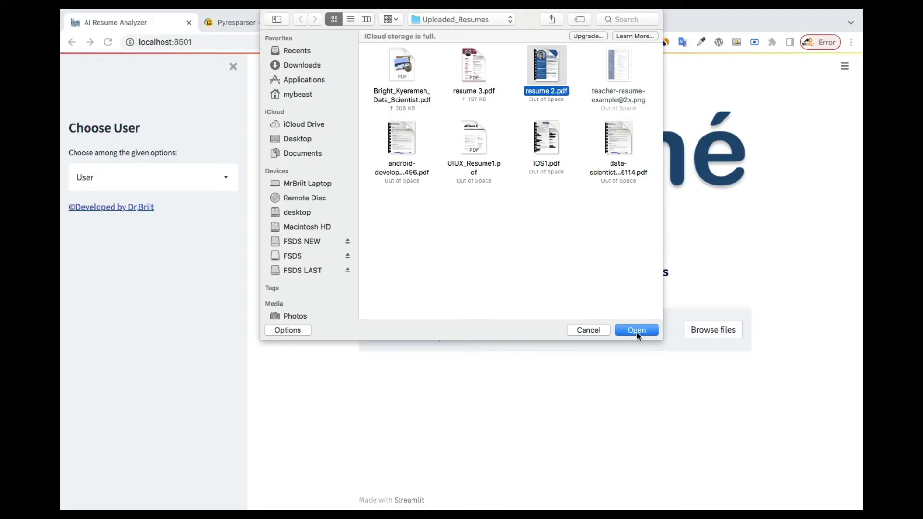
{"action": "left_click", "coordinate": [638, 327]}
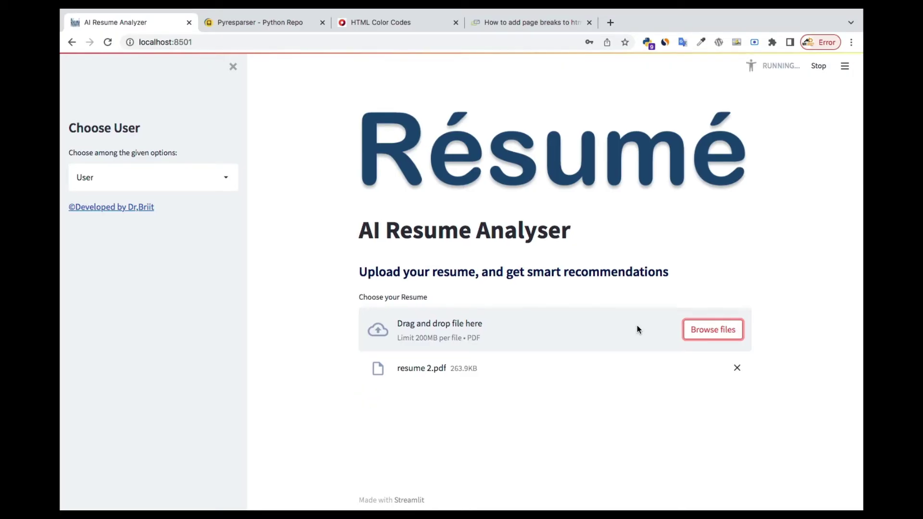
Scroll past the PDF preview to the Resume Tips & Ideas and Resume Score sections.
{"action": "scroll", "coordinate": [637, 327], "scroll_direction": "down", "scroll_amount": 5}
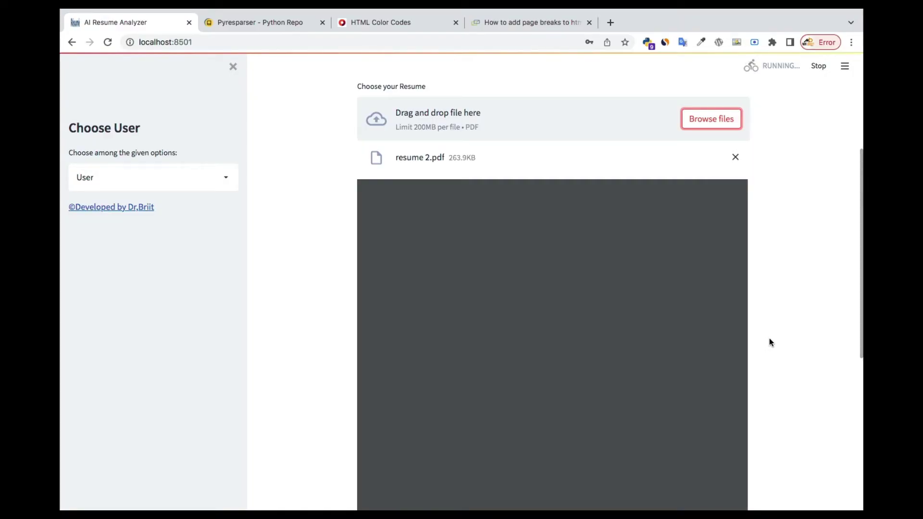
{"action": "scroll", "coordinate": [769, 343], "scroll_direction": "down", "scroll_amount": 2}
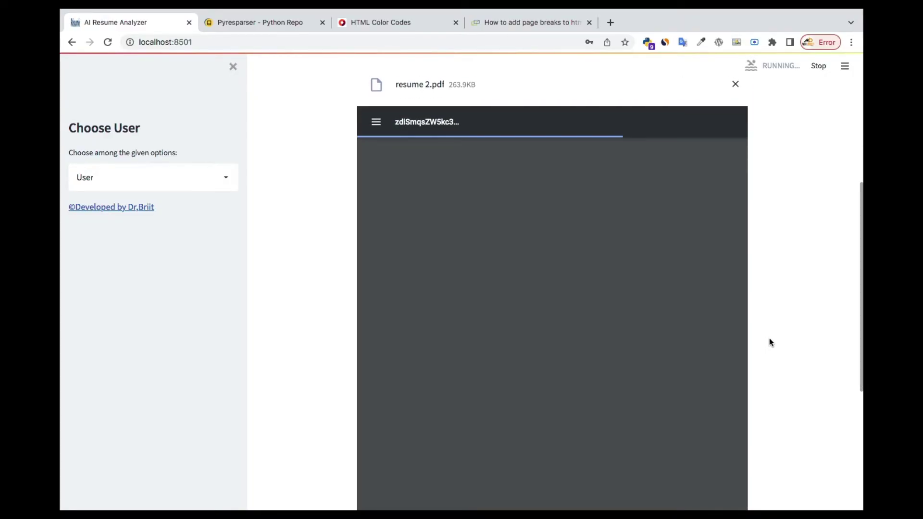
{"action": "scroll", "coordinate": [770, 339], "scroll_direction": "down", "scroll_amount": 1}
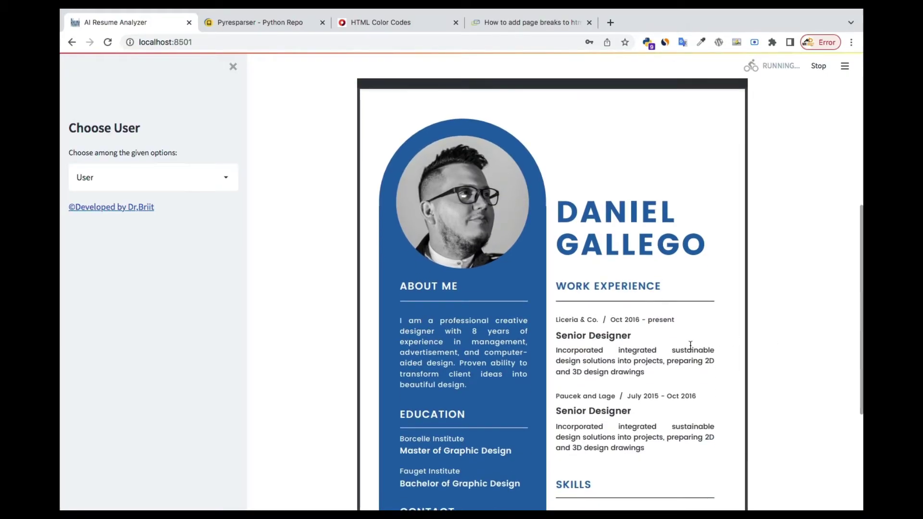
{"action": "scroll", "coordinate": [691, 345], "scroll_direction": "down", "scroll_amount": 12}
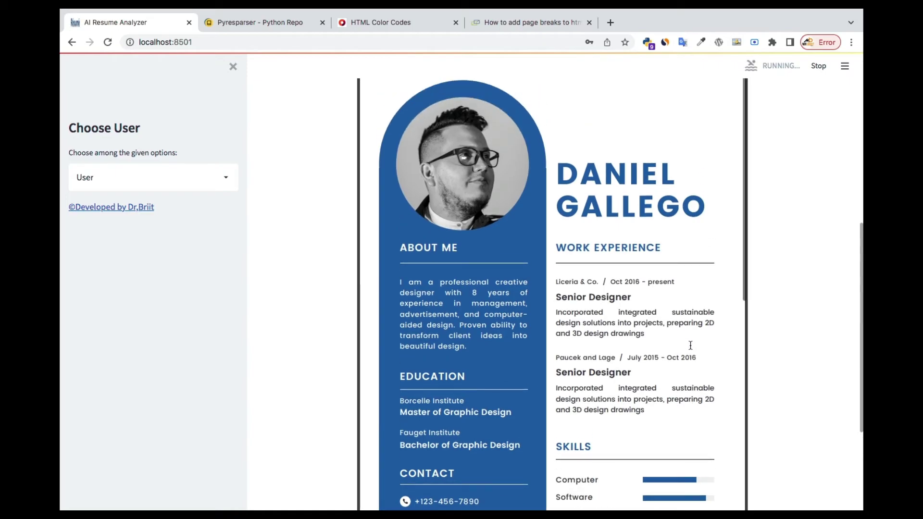
{"action": "scroll", "coordinate": [691, 345], "scroll_direction": "down", "scroll_amount": 12}
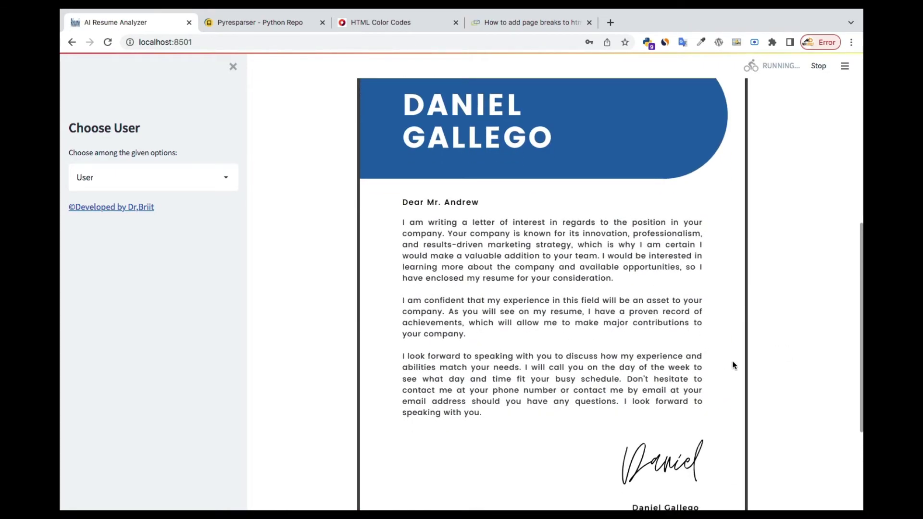
{"action": "scroll", "coordinate": [812, 364], "scroll_direction": "down", "scroll_amount": 15}
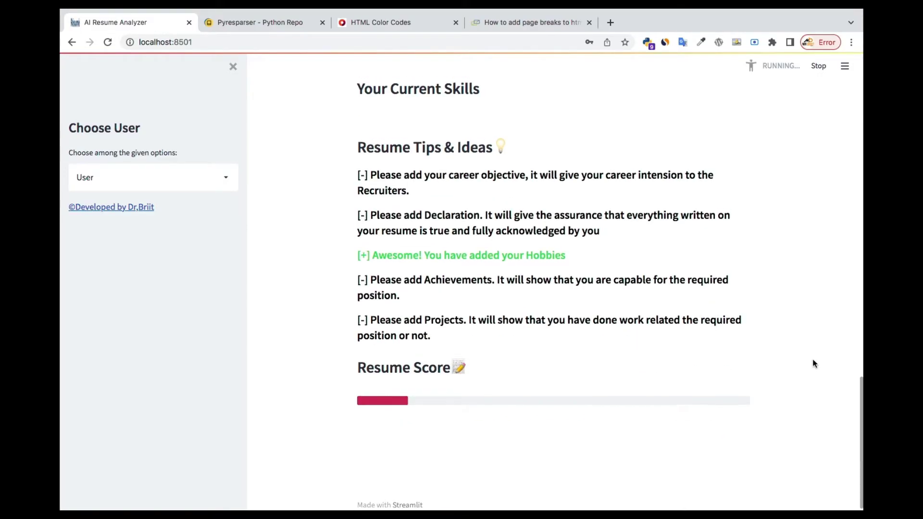
Review the finished analysis: intermediate level, six extracted skills, tips and a writing score of 20.
{"action": "scroll", "coordinate": [813, 364], "scroll_direction": "up", "scroll_amount": 5}
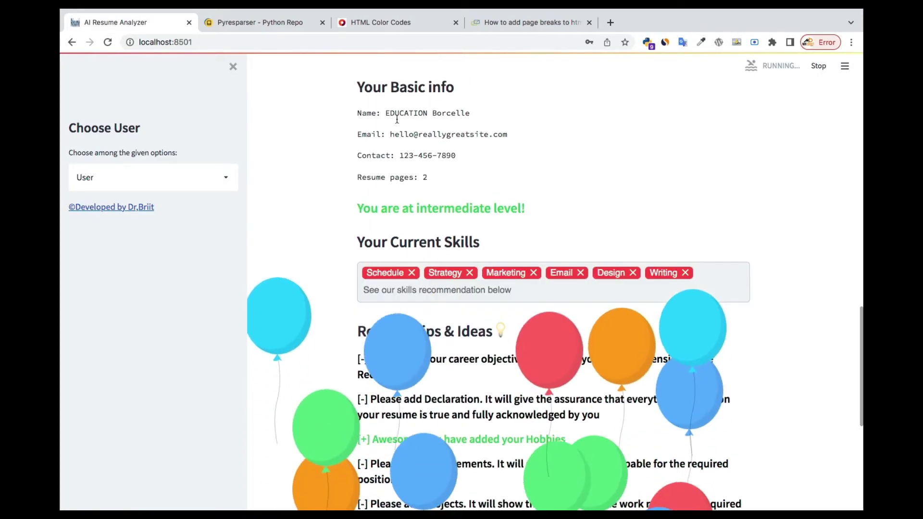
{"action": "scroll", "coordinate": [524, 177], "scroll_direction": "down", "scroll_amount": 2}
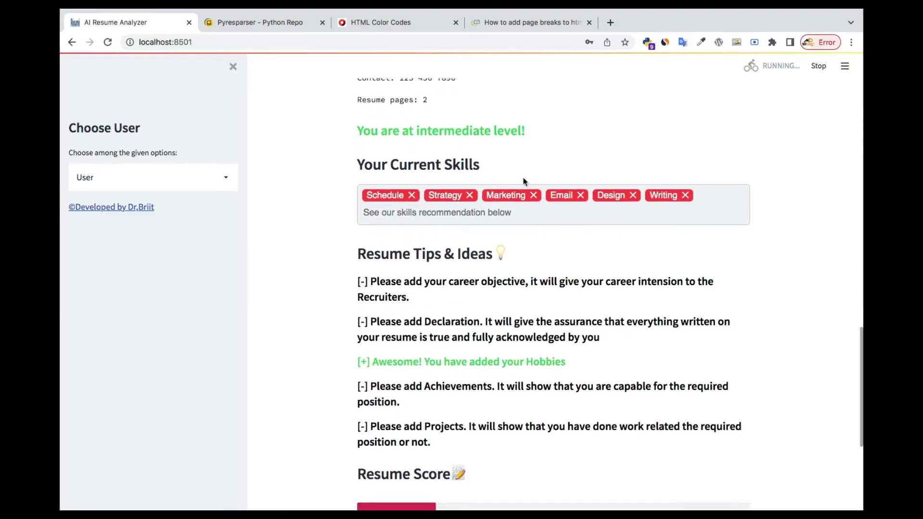
{"action": "scroll", "coordinate": [523, 181], "scroll_direction": "down", "scroll_amount": 1}
{"action": "scroll", "coordinate": [481, 154], "scroll_direction": "up", "scroll_amount": 2}
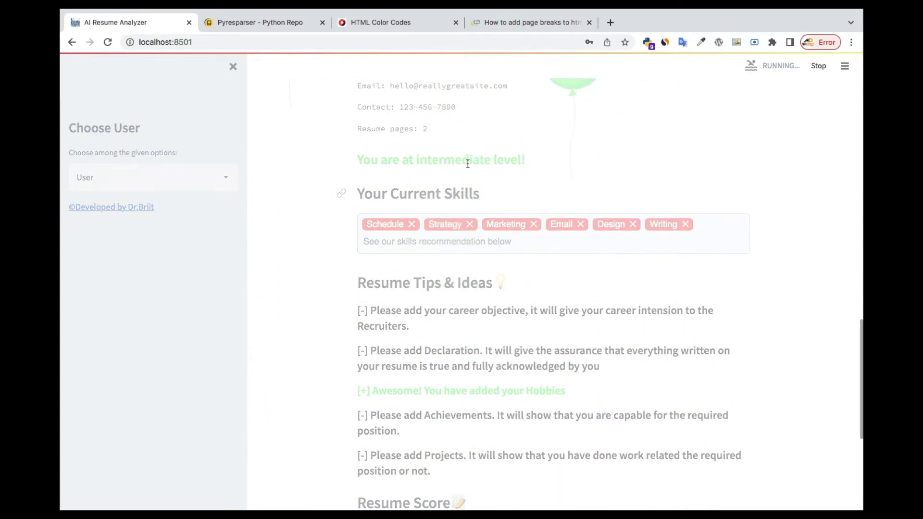
{"action": "scroll", "coordinate": [550, 247], "scroll_direction": "down", "scroll_amount": 2}
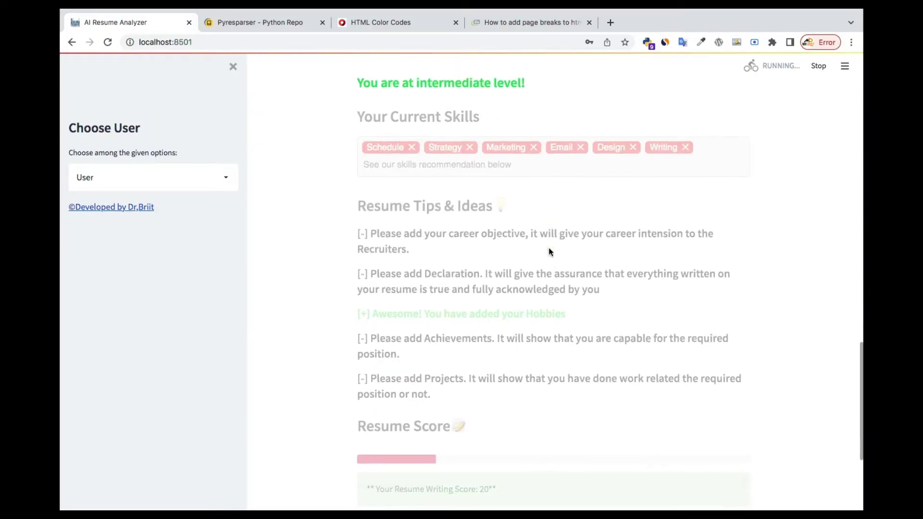
{"action": "scroll", "coordinate": [549, 248], "scroll_direction": "down", "scroll_amount": 4}
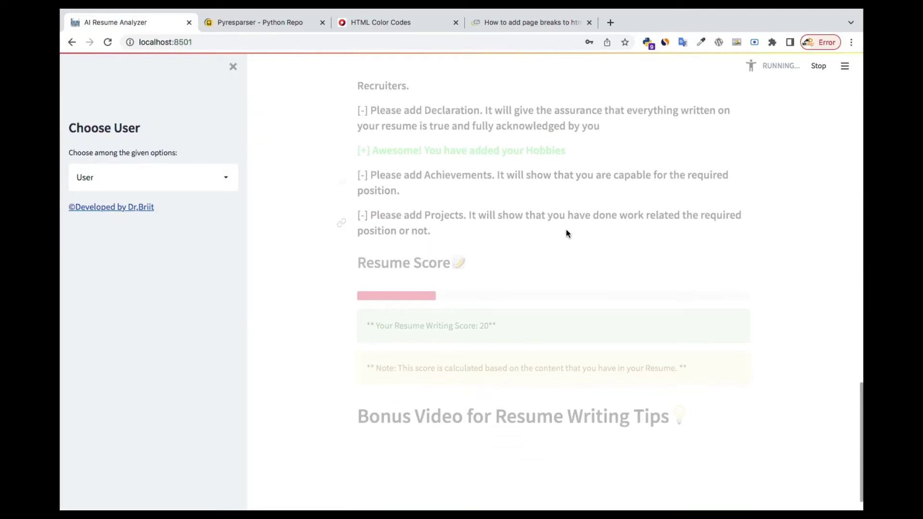
{"action": "scroll", "coordinate": [566, 234], "scroll_direction": "down", "scroll_amount": 1}
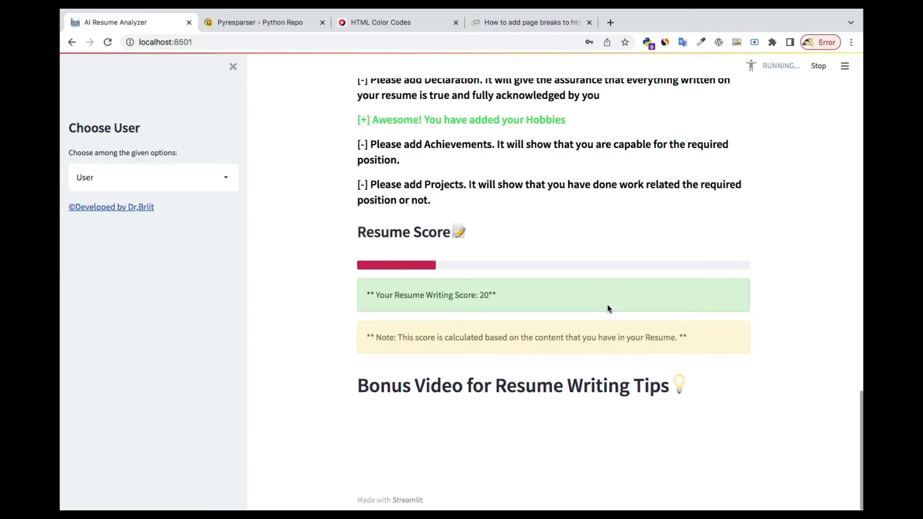
Scroll down so the resume-writing and interview tip bonus videos load.
{"action": "scroll", "coordinate": [607, 308], "scroll_direction": "down", "scroll_amount": 5}
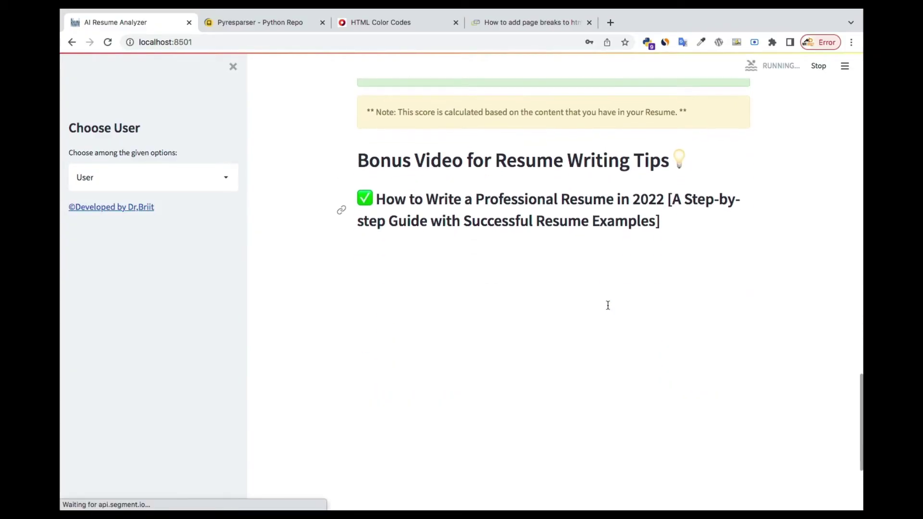
{"action": "scroll", "coordinate": [608, 306], "scroll_direction": "down", "scroll_amount": 1}
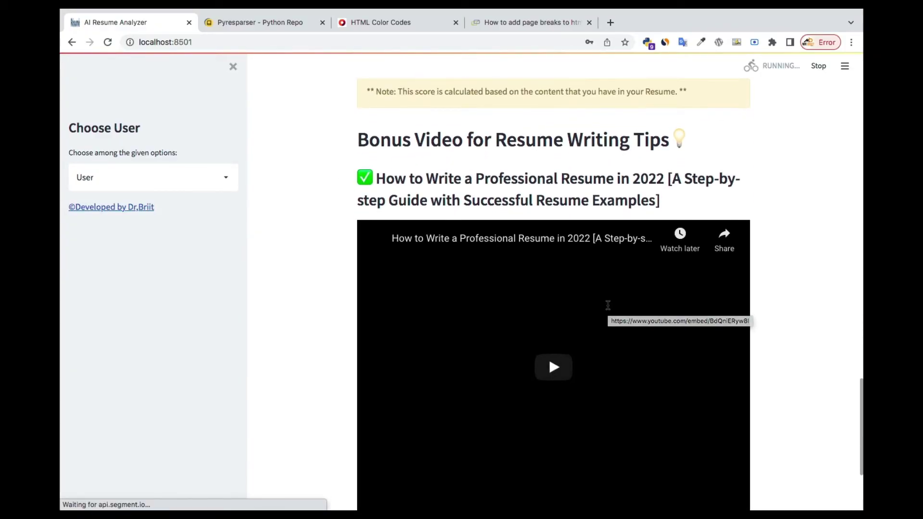
{"action": "scroll", "coordinate": [826, 353], "scroll_direction": "down", "scroll_amount": 4}
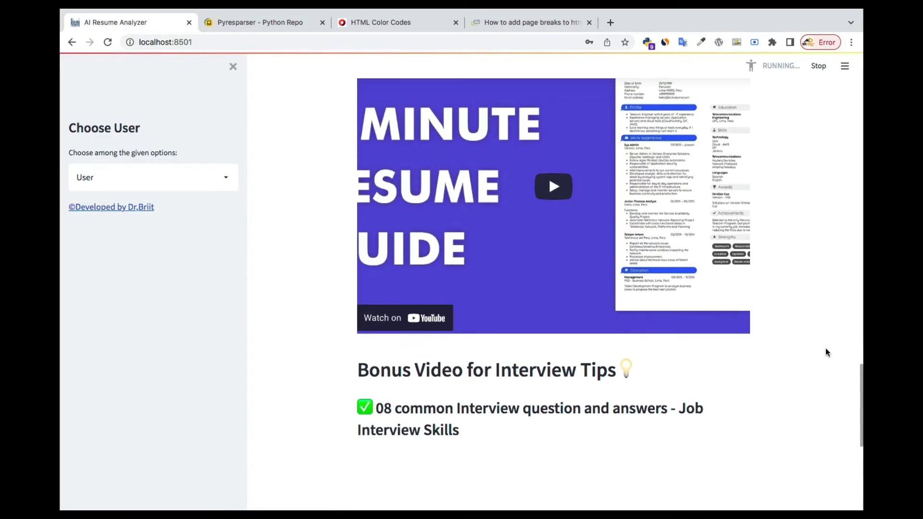
{"action": "scroll", "coordinate": [826, 353], "scroll_direction": "down", "scroll_amount": 1}
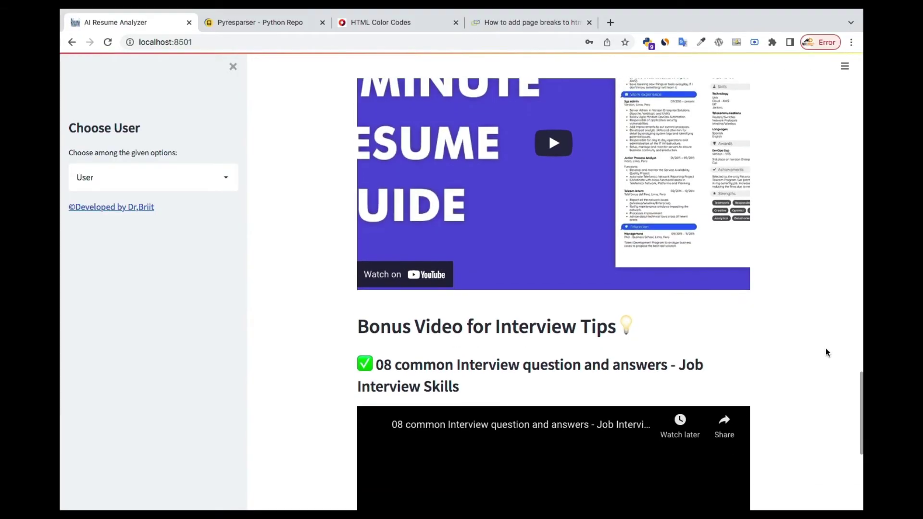
{"action": "scroll", "coordinate": [826, 350], "scroll_direction": "down", "scroll_amount": 5}
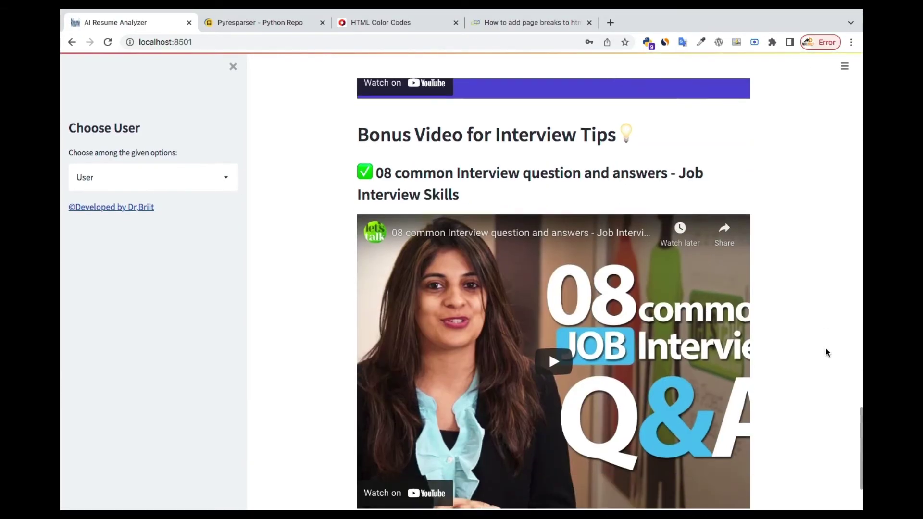
Scroll back up to the resume 2.pdf upload area and preview at the top.
{"action": "scroll", "coordinate": [826, 353], "scroll_direction": "up", "scroll_amount": 2}
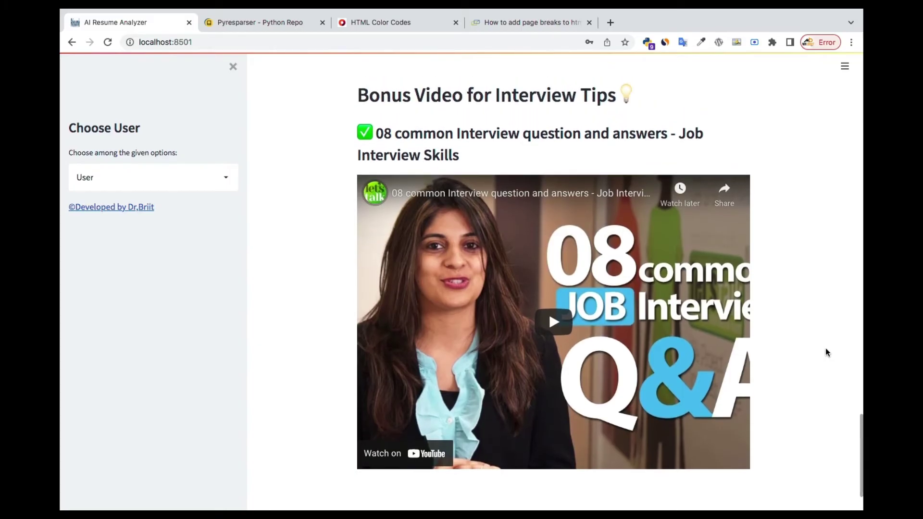
{"action": "scroll", "coordinate": [826, 351], "scroll_direction": "up", "scroll_amount": 3}
{"action": "scroll", "coordinate": [826, 352], "scroll_direction": "down", "scroll_amount": 5}
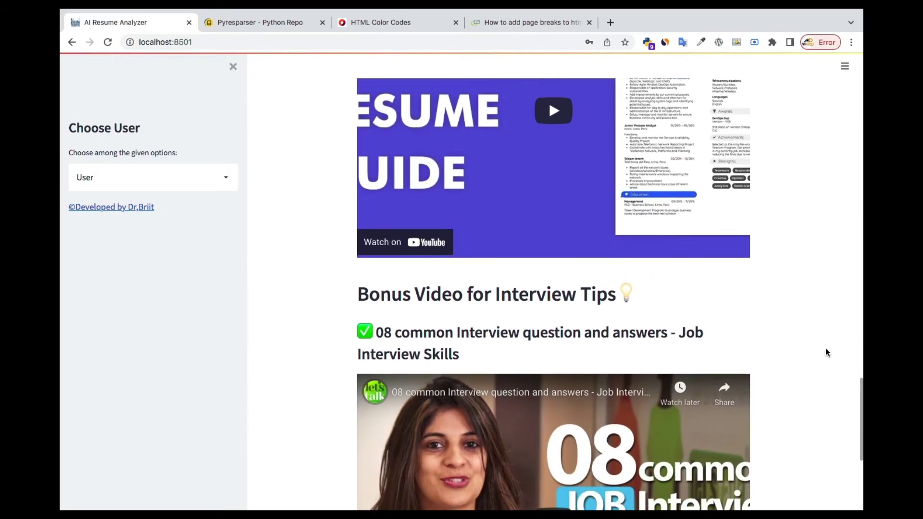
{"action": "scroll", "coordinate": [826, 352], "scroll_direction": "up", "scroll_amount": 15}
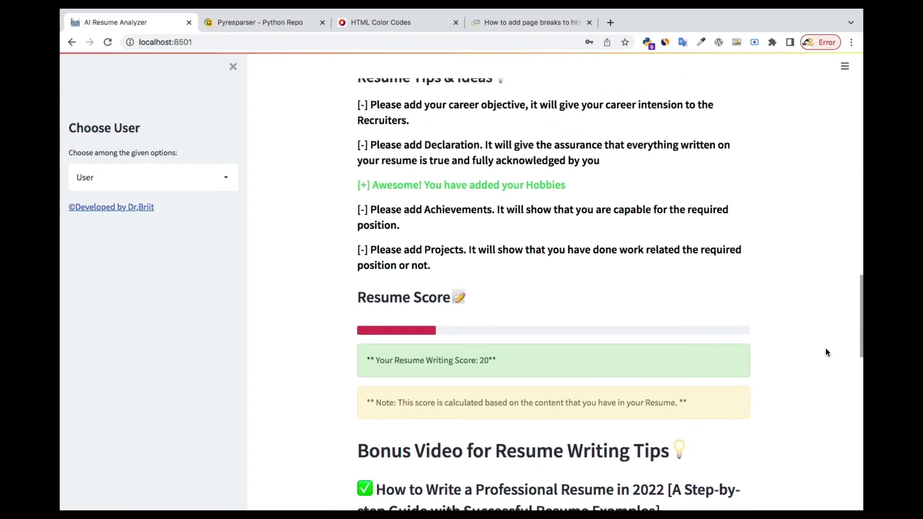
{"action": "scroll", "coordinate": [826, 352], "scroll_direction": "down", "scroll_amount": 3}
{"action": "scroll", "coordinate": [827, 353], "scroll_direction": "down", "scroll_amount": 5}
{"action": "scroll", "coordinate": [827, 352], "scroll_direction": "up", "scroll_amount": 12}
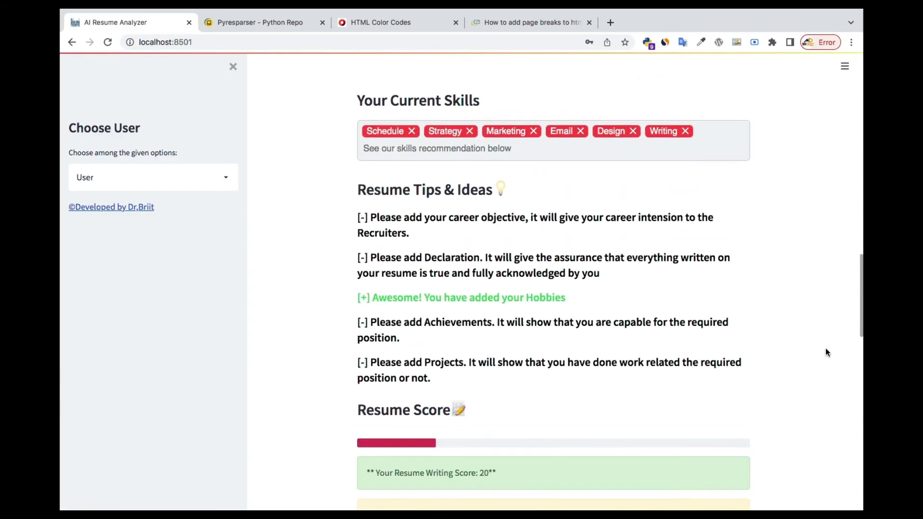
{"action": "scroll", "coordinate": [827, 350], "scroll_direction": "up", "scroll_amount": 10}
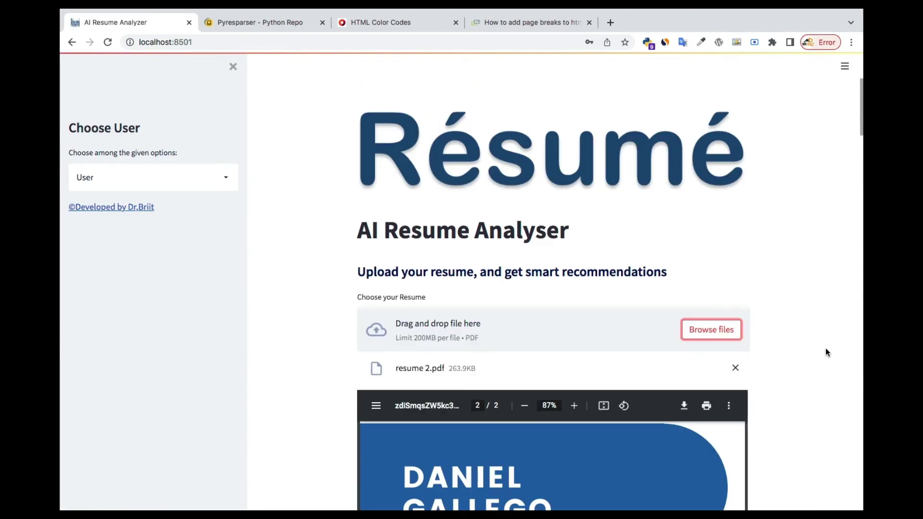
Upload the data scientist resume PDF from Uploaded_Resumes in place of resume 2.pdf.
{"action": "left_click", "coordinate": [715, 335]}
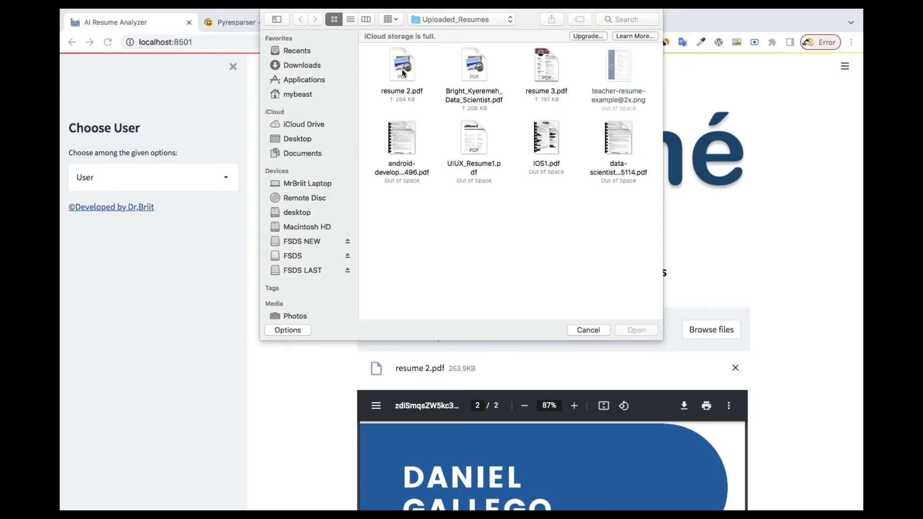
{"action": "left_click", "coordinate": [474, 67]}
{"action": "double_click", "coordinate": [471, 68]}
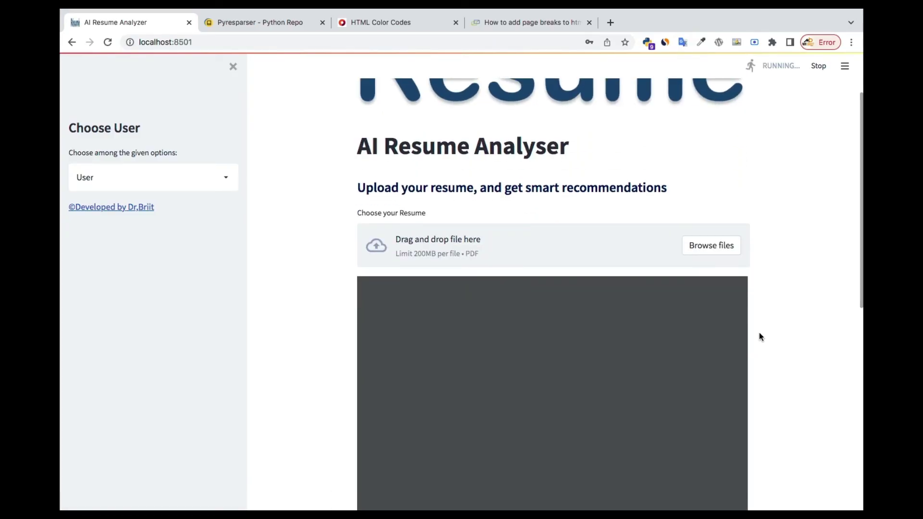
Scroll through the data scientist resume's 3-page preview, tips, score of 20 and bonus videos.
{"action": "scroll", "coordinate": [760, 333], "scroll_direction": "down", "scroll_amount": 1}
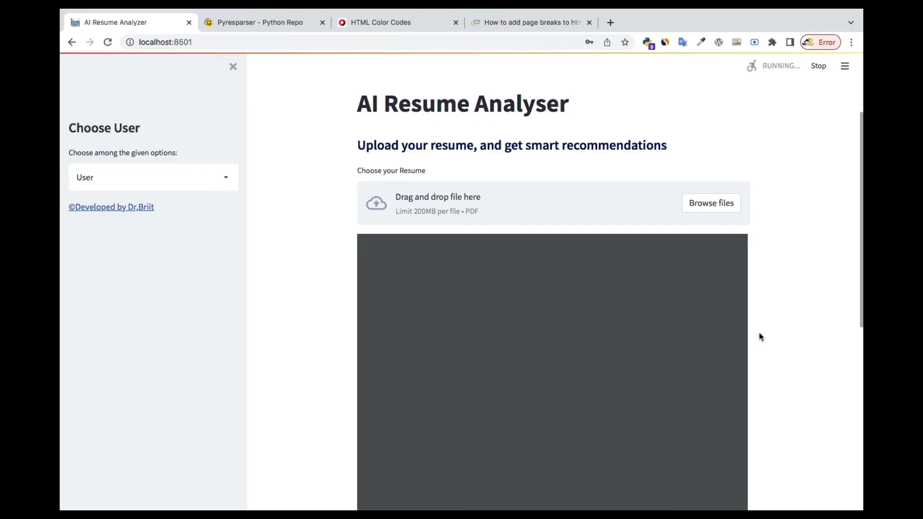
{"action": "scroll", "coordinate": [759, 333], "scroll_direction": "down", "scroll_amount": 1}
{"action": "scroll", "coordinate": [760, 333], "scroll_direction": "down", "scroll_amount": 1}
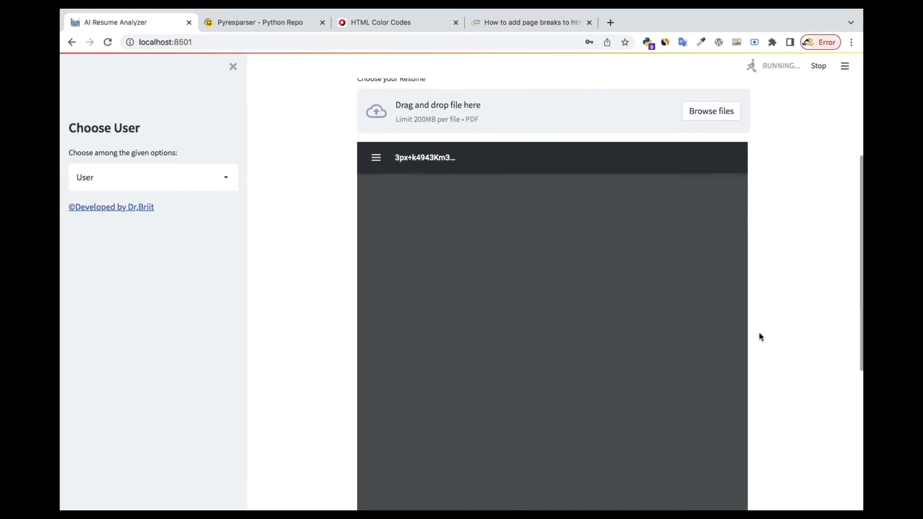
{"action": "scroll", "coordinate": [760, 336], "scroll_direction": "down", "scroll_amount": 1}
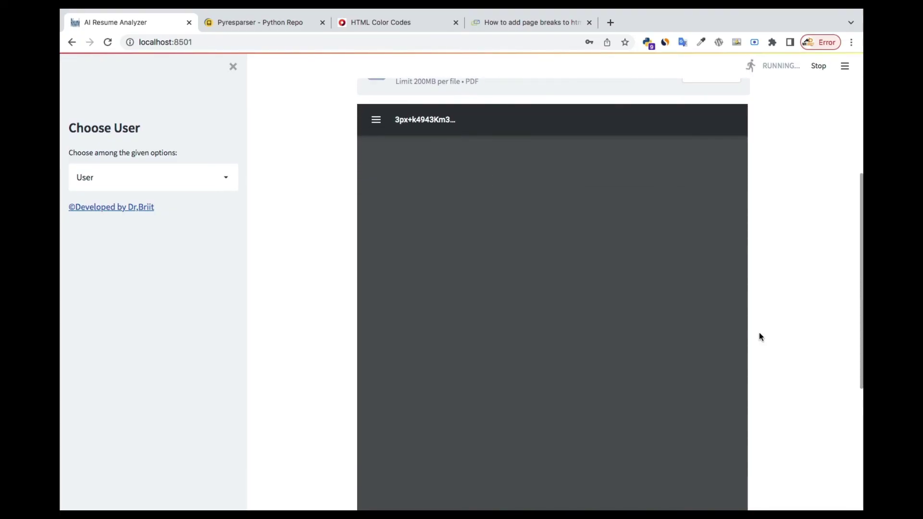
{"action": "scroll", "coordinate": [760, 336], "scroll_direction": "down", "scroll_amount": 1}
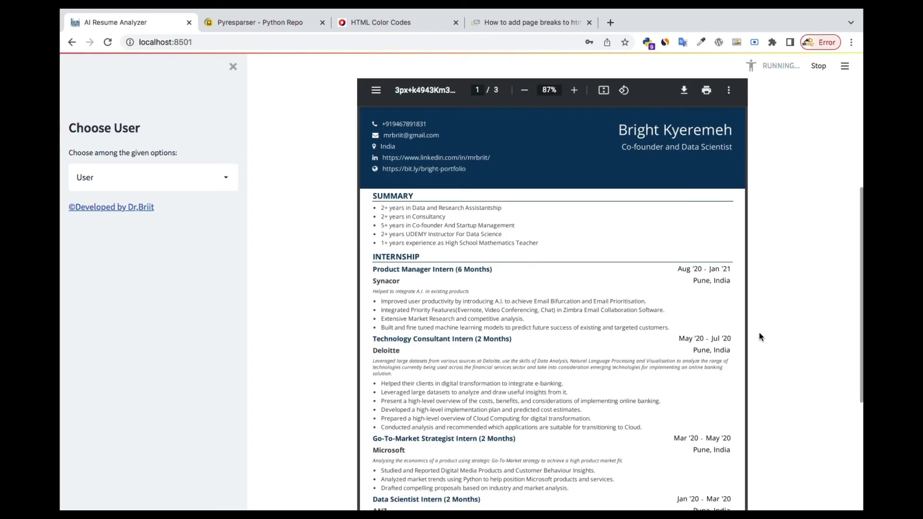
{"action": "scroll", "coordinate": [760, 336], "scroll_direction": "down", "scroll_amount": 3}
{"action": "scroll", "coordinate": [760, 337], "scroll_direction": "down", "scroll_amount": 2}
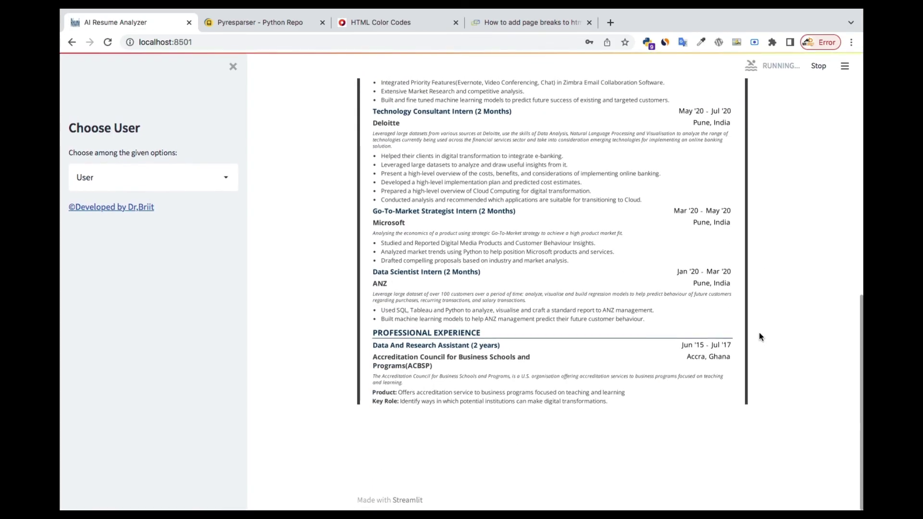
{"action": "scroll", "coordinate": [754, 328], "scroll_direction": "down", "scroll_amount": 12}
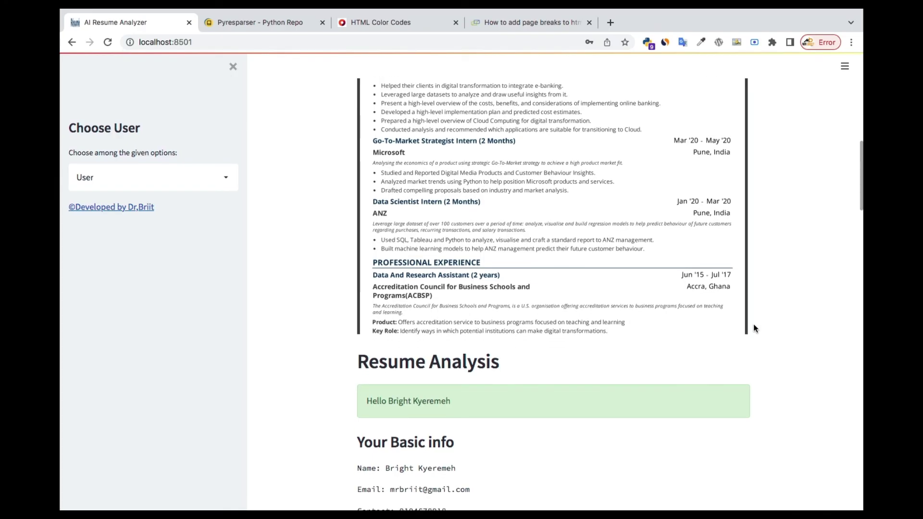
{"action": "scroll", "coordinate": [754, 328], "scroll_direction": "down", "scroll_amount": 15}
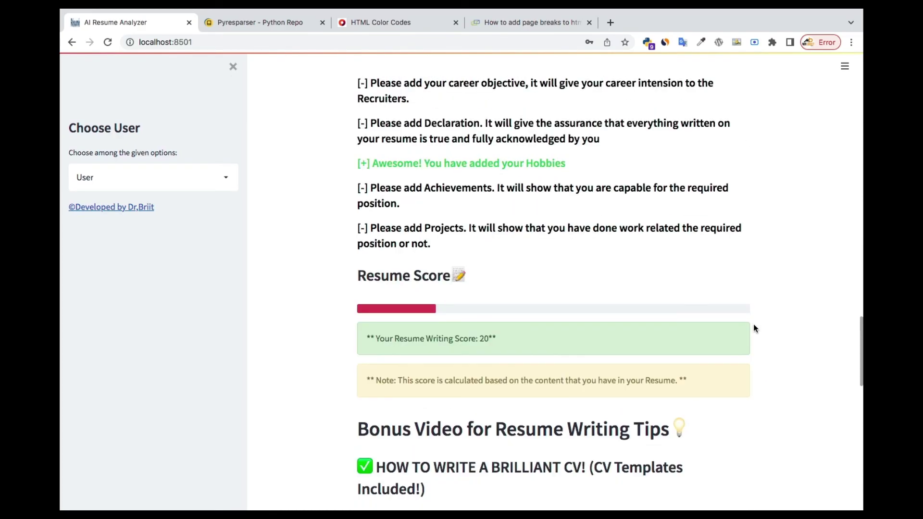
{"action": "scroll", "coordinate": [754, 328], "scroll_direction": "down", "scroll_amount": 2}
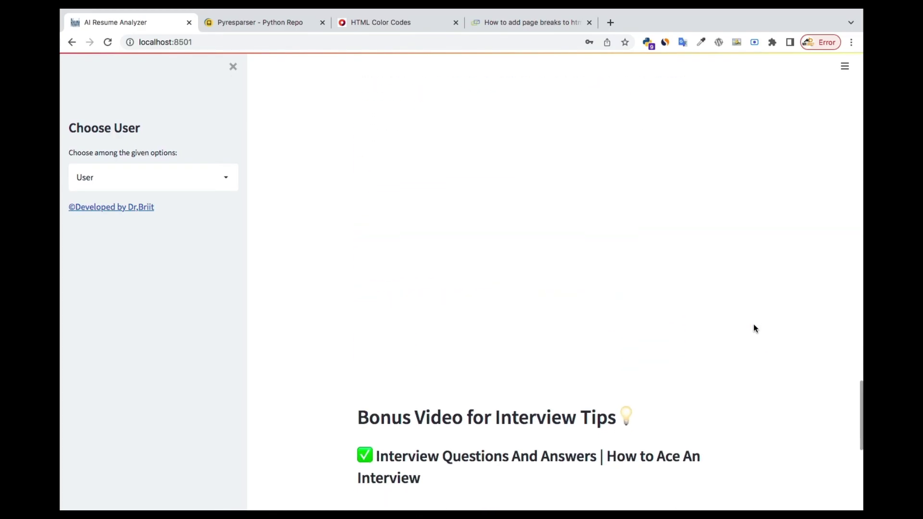
{"action": "scroll", "coordinate": [754, 329], "scroll_direction": "down", "scroll_amount": 8}
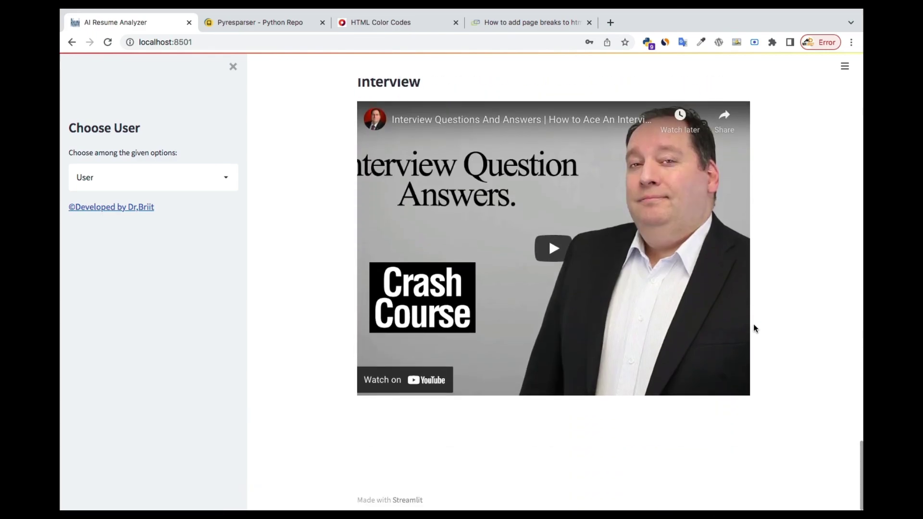